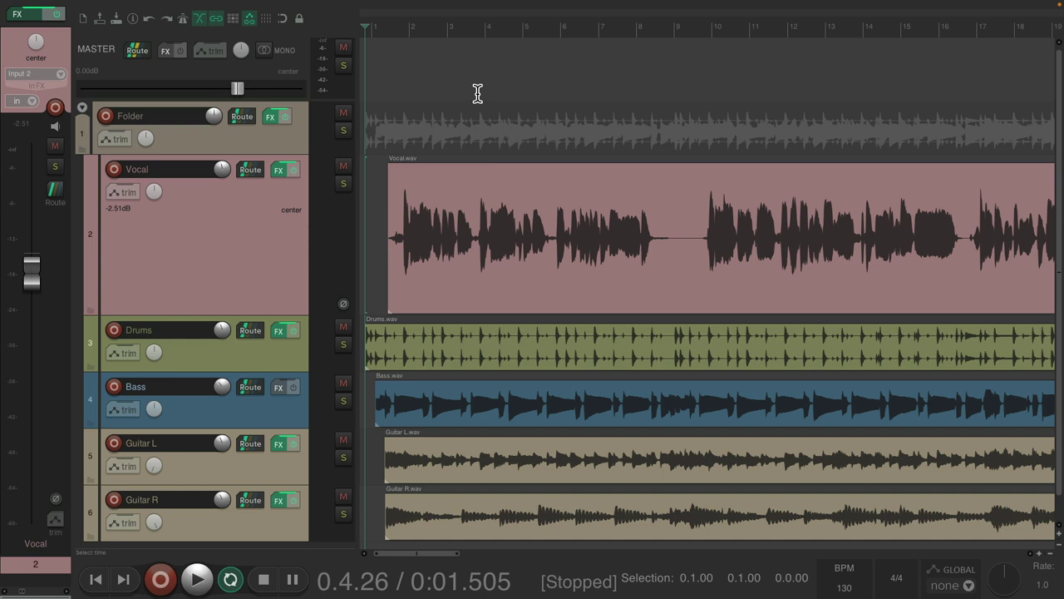
# Step: Play the project from the start to about bar 9 and stop playback
pyautogui.press('space')
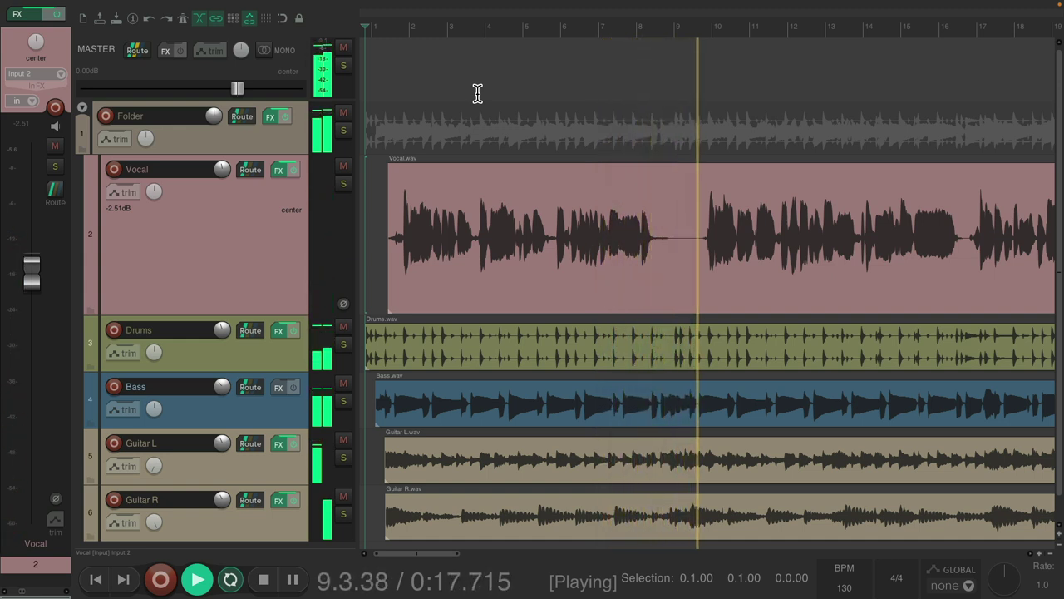
pyautogui.press('space')
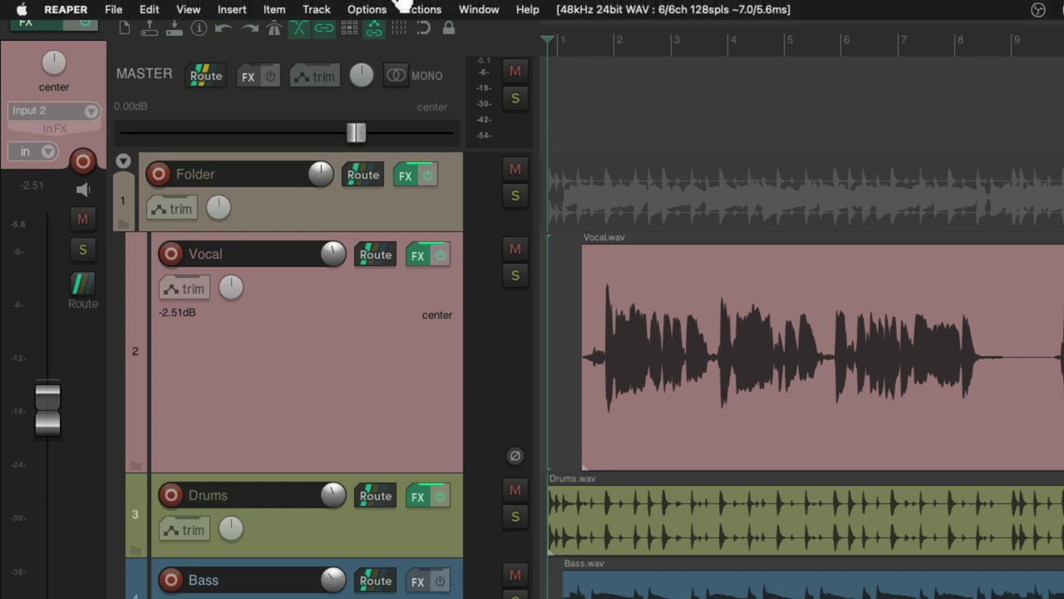
# Step: Hide the master track from the track list and show it again
pyautogui.click(188, 9)
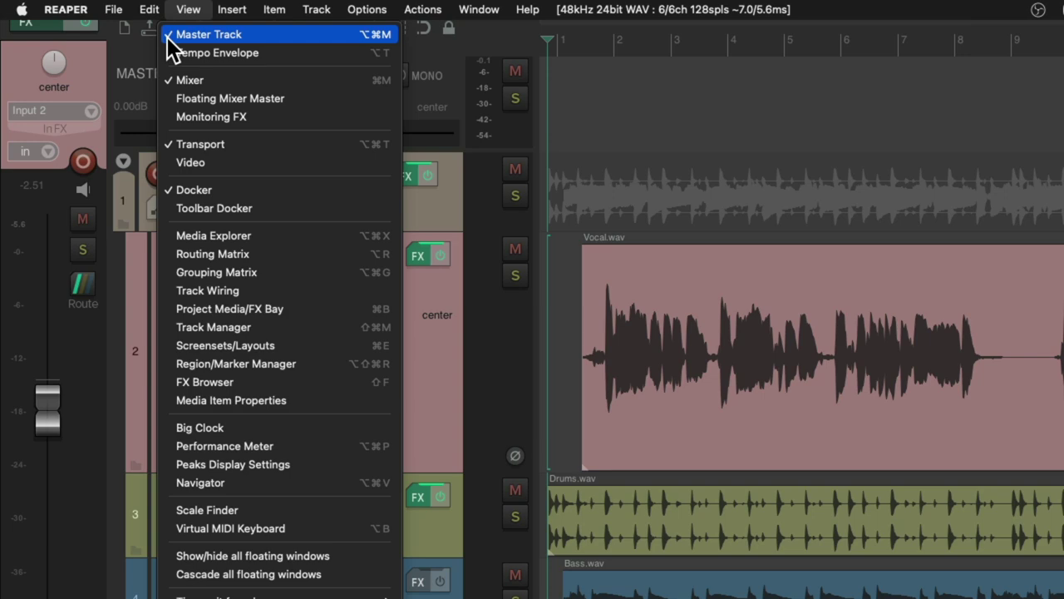
pyautogui.click(167, 36)
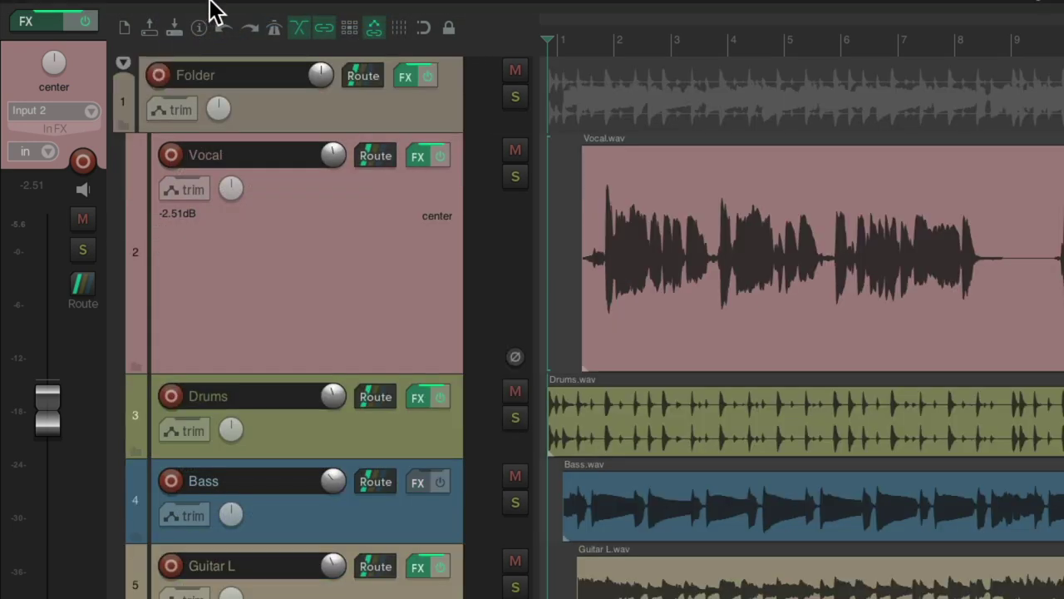
pyautogui.click(188, 9)
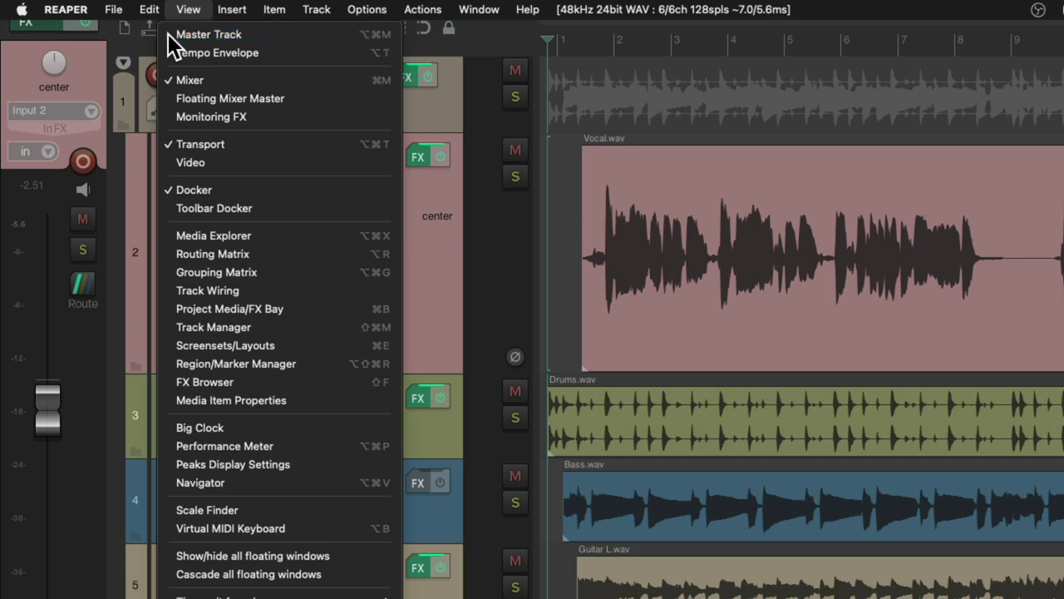
pyautogui.click(168, 35)
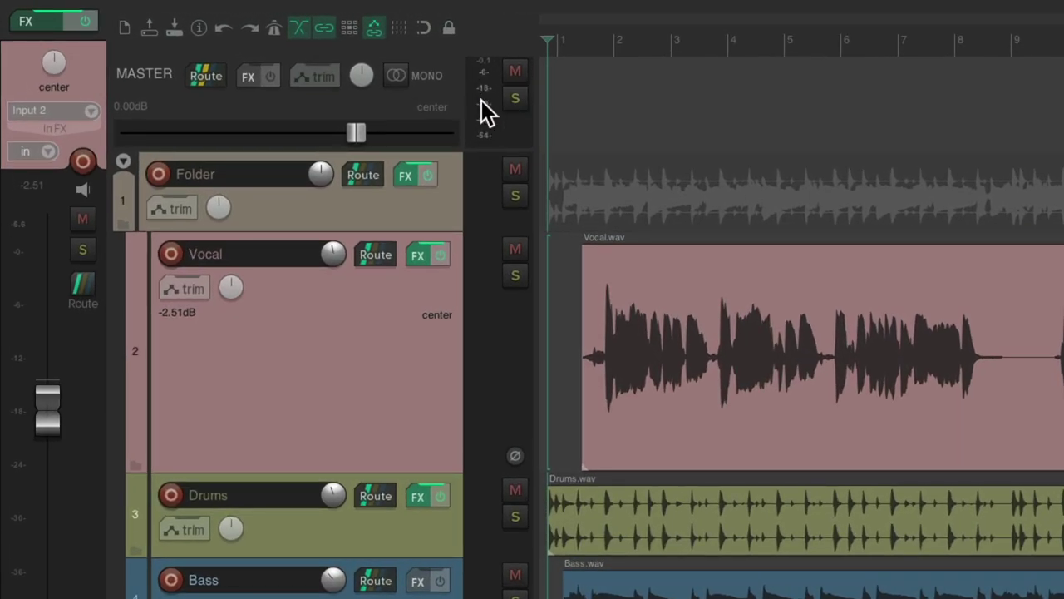
# Step: Play the mix while lowering the master volume fader slightly, reset the fader to 0.00dB, and stop playback
pyautogui.press('space')
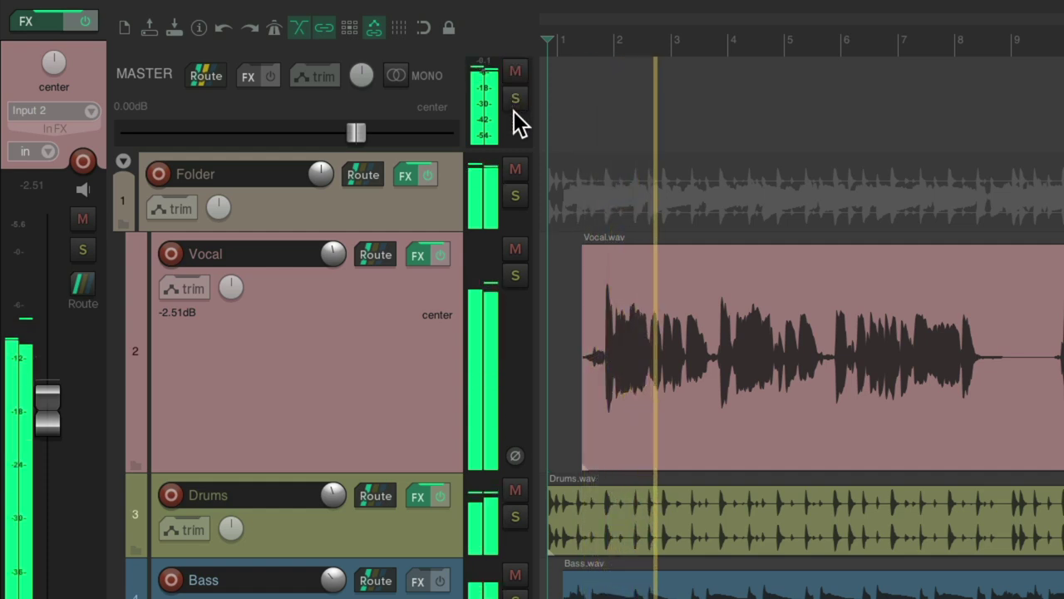
pyautogui.press('space')
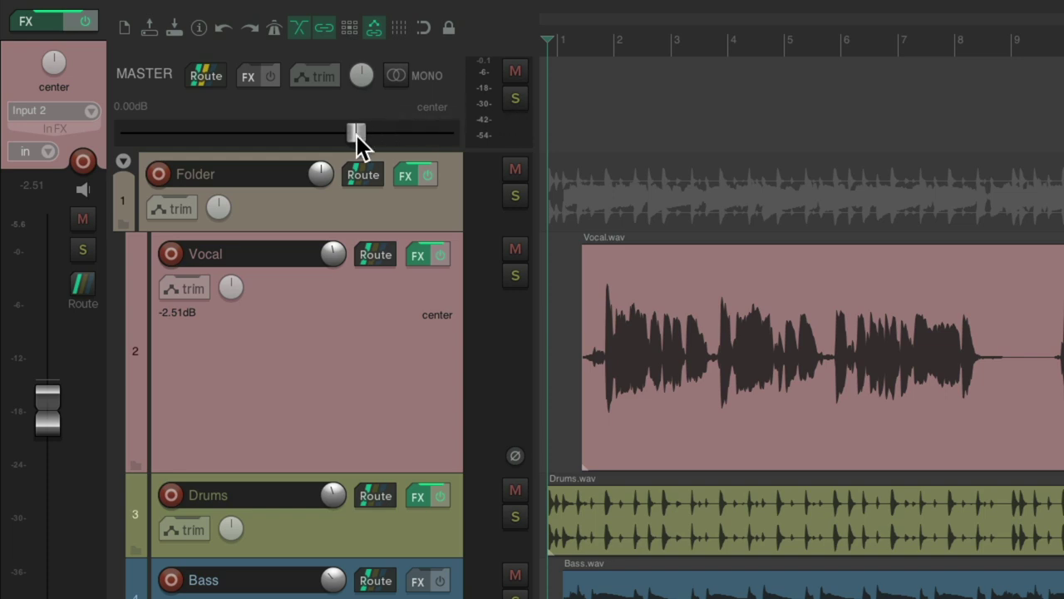
pyautogui.press('space')
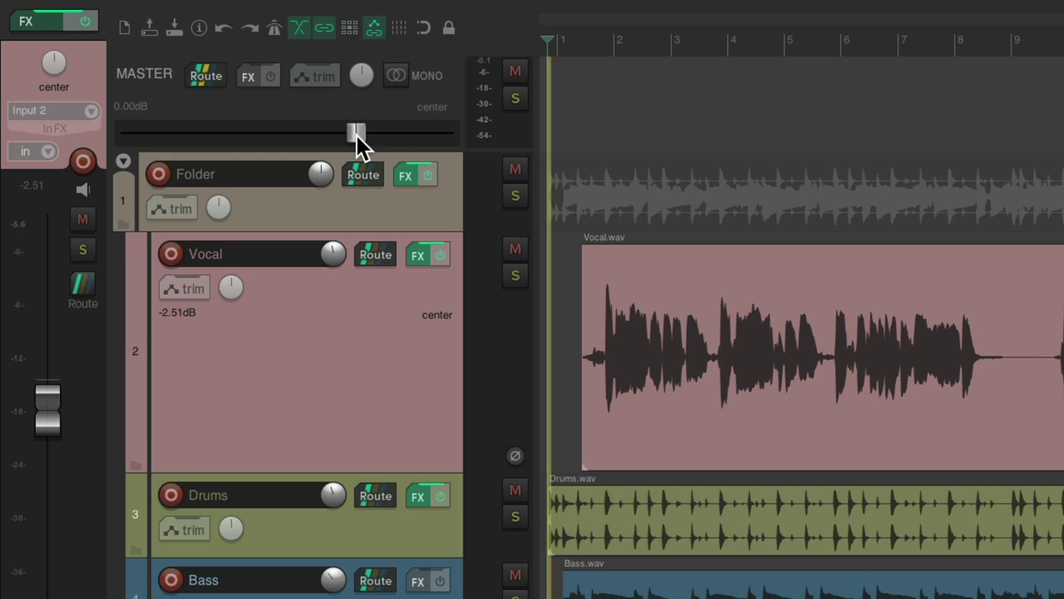
pyautogui.moveTo(357, 135)
pyautogui.mouseDown()
pyautogui.moveTo(210, 137)
pyautogui.moveTo(359, 136)
pyautogui.moveTo(343, 133)
pyautogui.mouseUp()
pyautogui.doubleClick(344, 133)
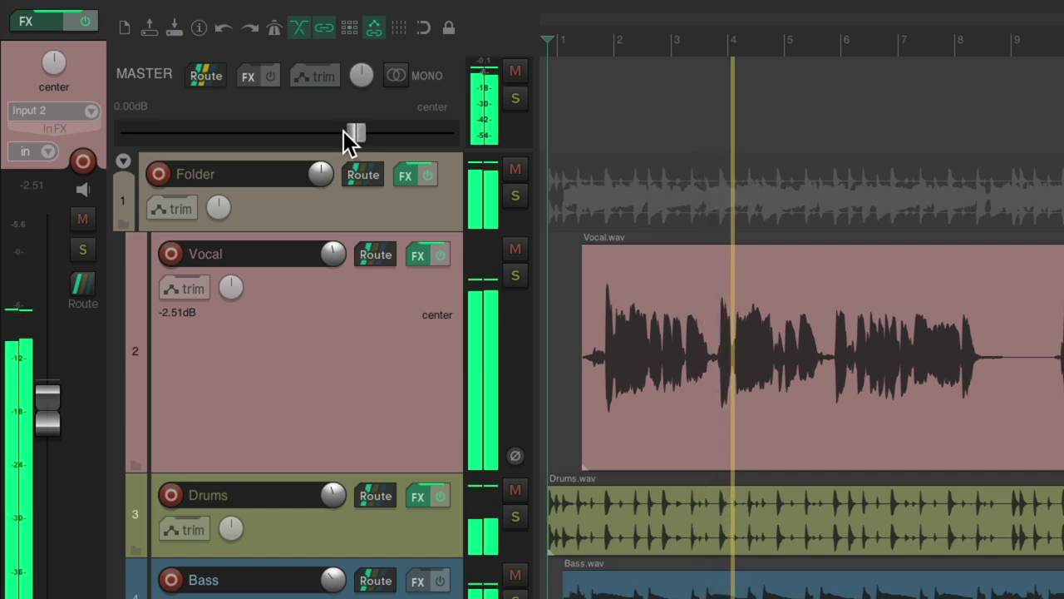
pyautogui.press('space')
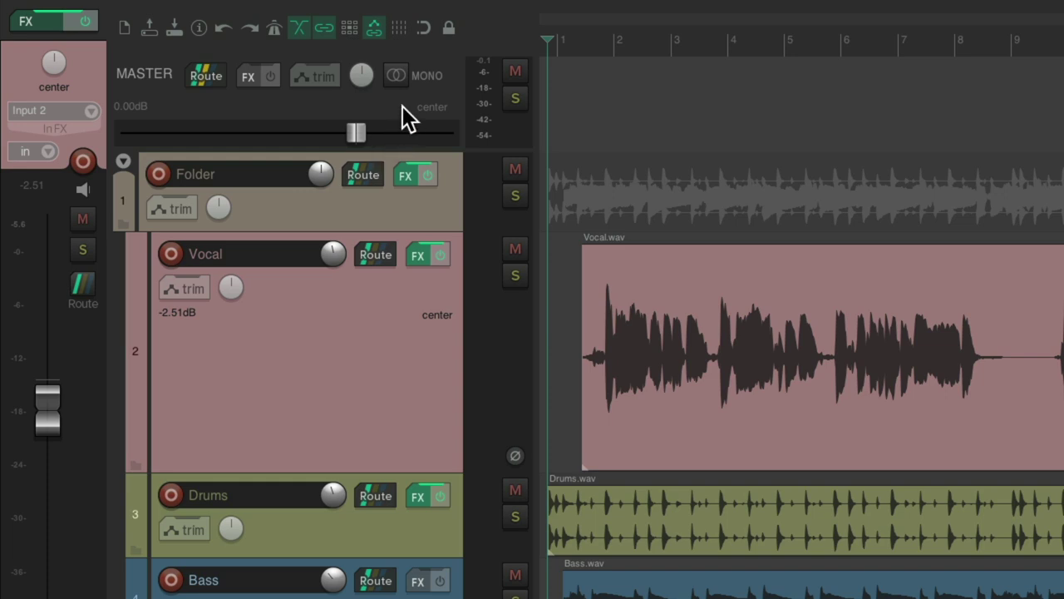
# Step: Select the master track and show its volume envelope
pyautogui.click(394, 115)
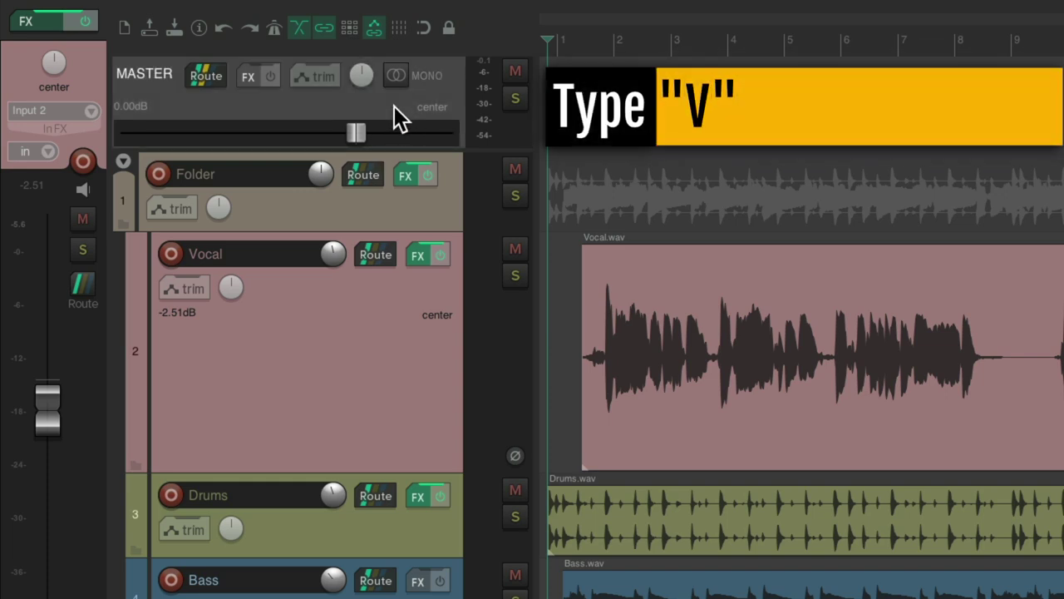
pyautogui.press('v')
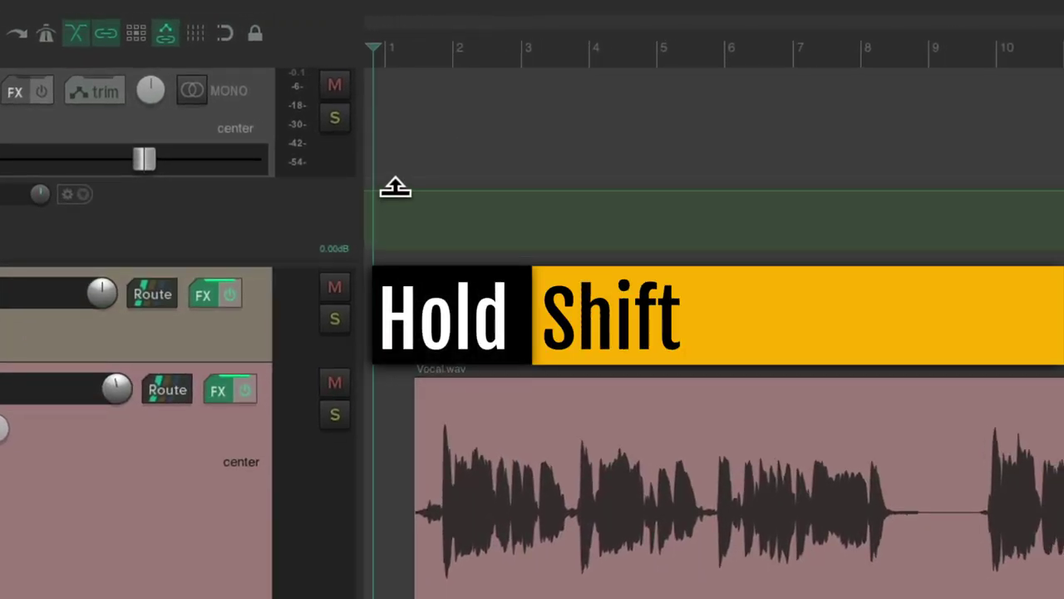
# Step: Add three master volume points between bars 1 and 5, pull the middle one down to its minimum, audition the dip, and delete it
pyautogui.click(472, 192)
pyautogui.keyDown('shift'); pyautogui.click(509, 191); pyautogui.keyUp('shift')
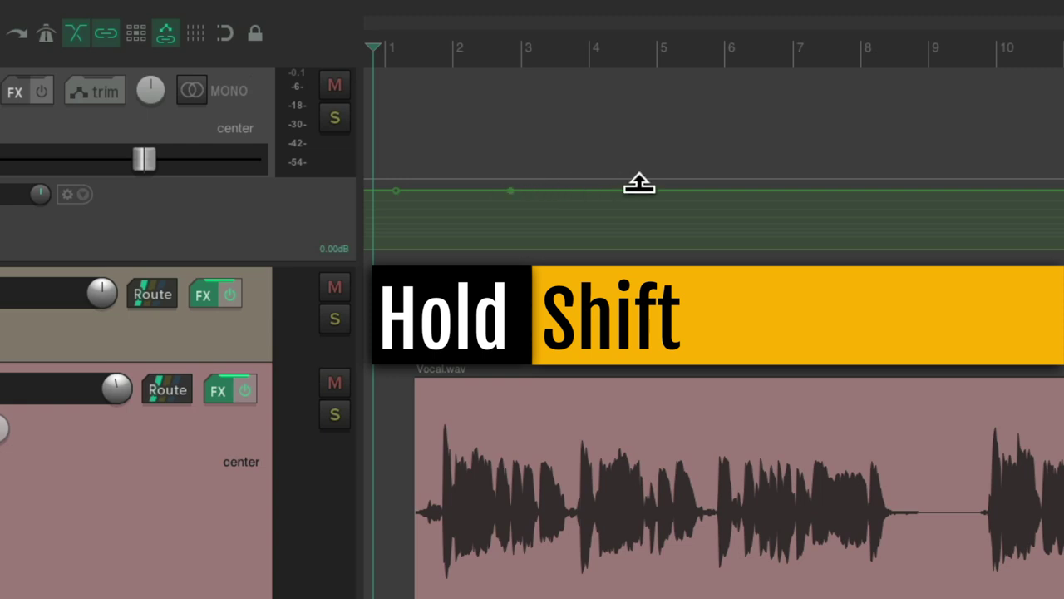
pyautogui.keyDown('shift'); pyautogui.click(640, 192); pyautogui.keyUp('shift')
pyautogui.moveTo(509, 190); pyautogui.dragTo(513, 577)
pyautogui.press('space')
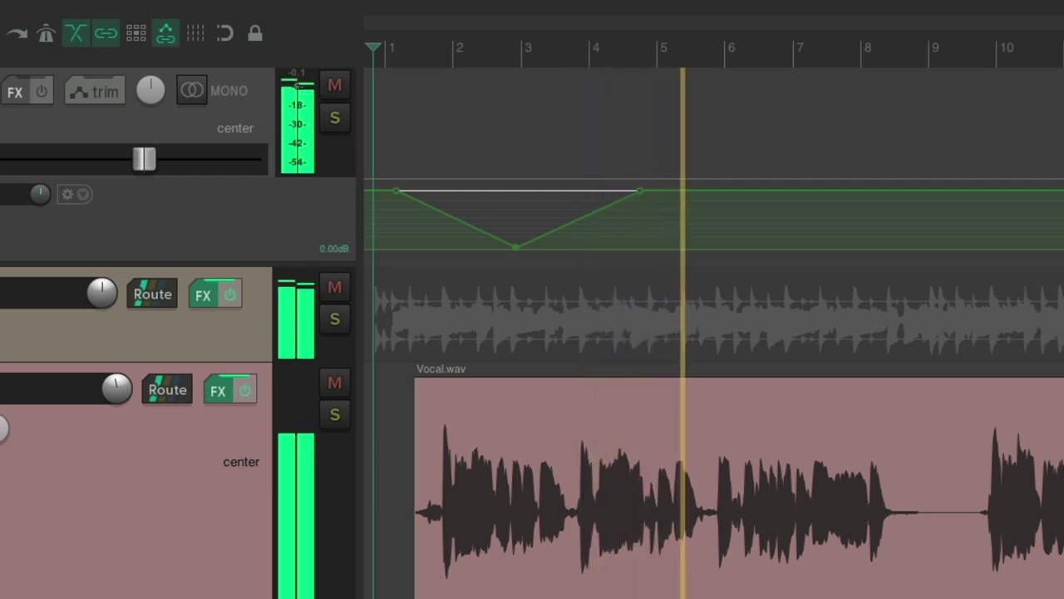
pyautogui.press('space')
pyautogui.press('Delete')
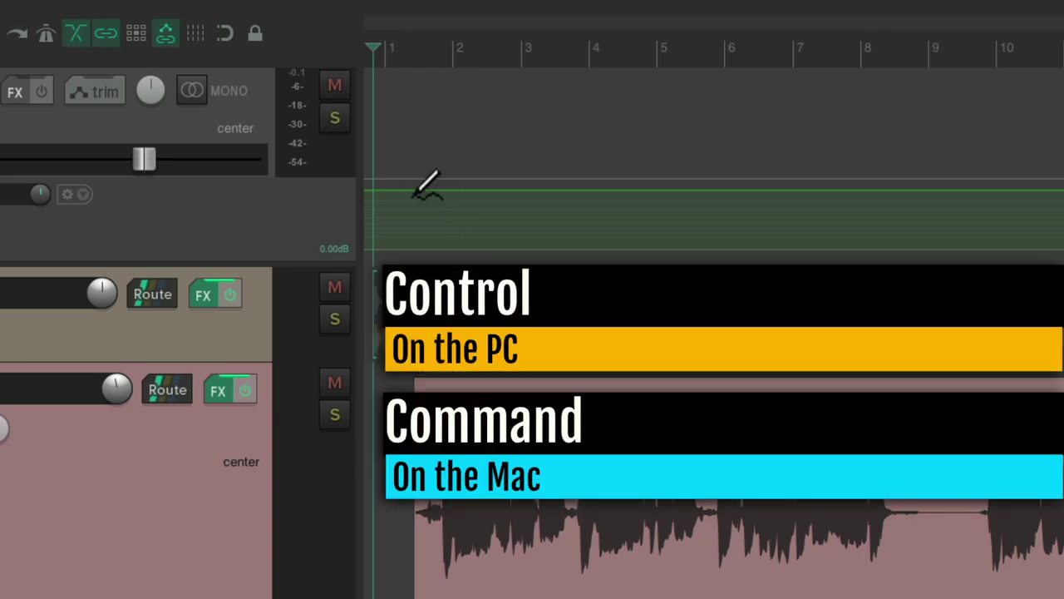
# Step: Draw a freehand dip on the master volume envelope from about bar 1 to bar 4, audition it, and undo it
pyautogui.moveTo(411, 194)
pyautogui.mouseDown()
pyautogui.moveTo(462, 219)
pyautogui.moveTo(565, 191)
pyautogui.mouseUp()
pyautogui.press('space')
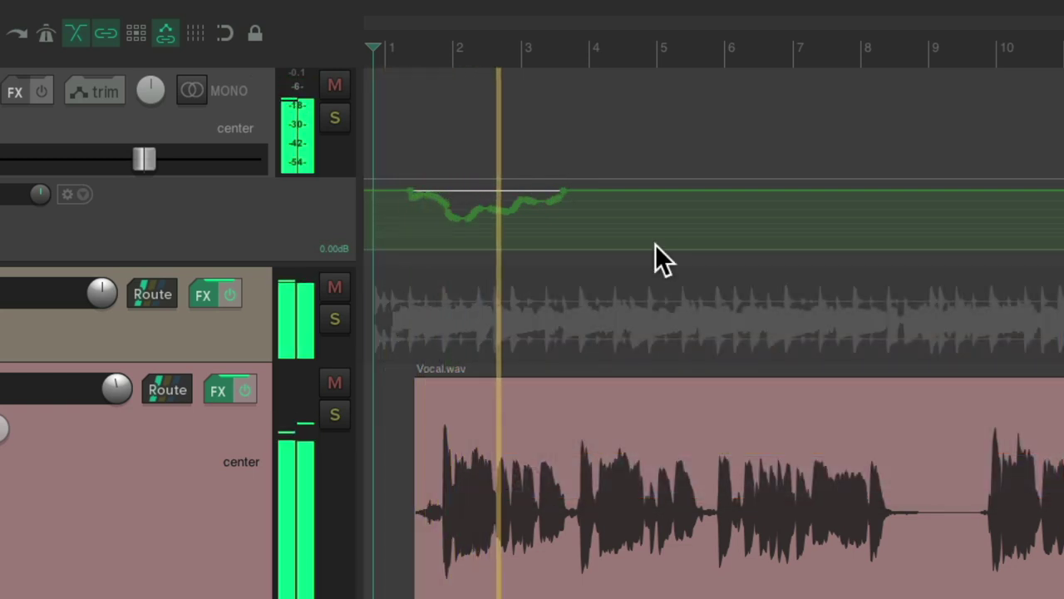
pyautogui.press('space')
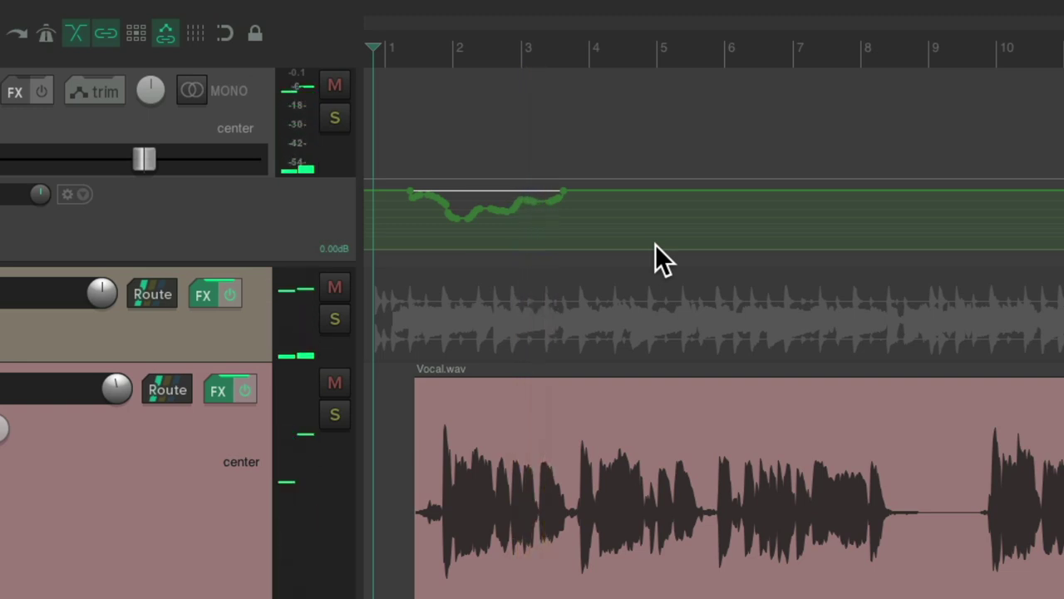
pyautogui.hotkey('ctrl', 'z')
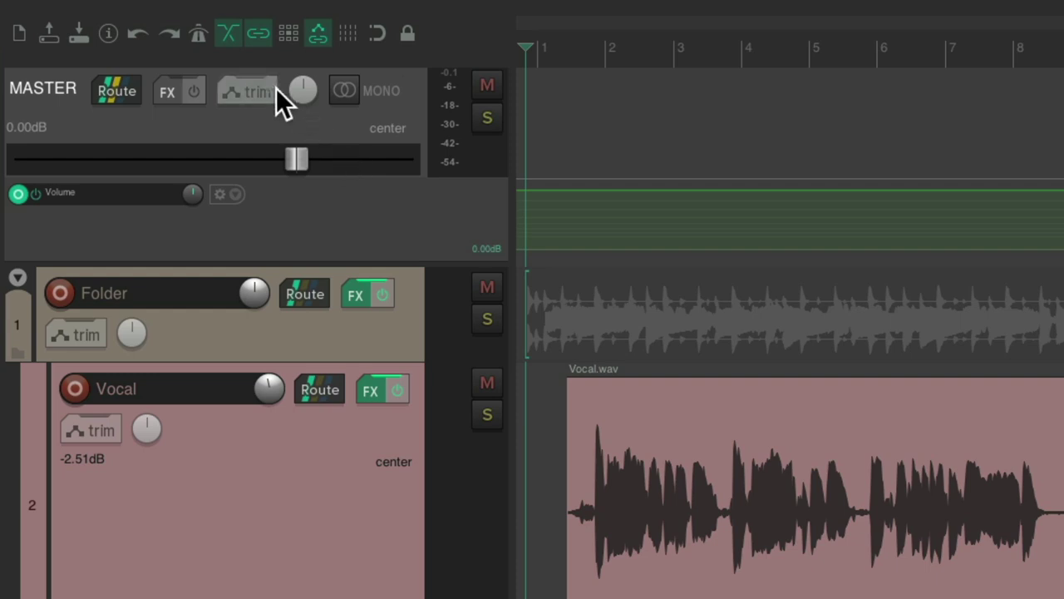
# Step: Set the master track's automation mode to Touch and close its envelopes window
pyautogui.click(234, 92)
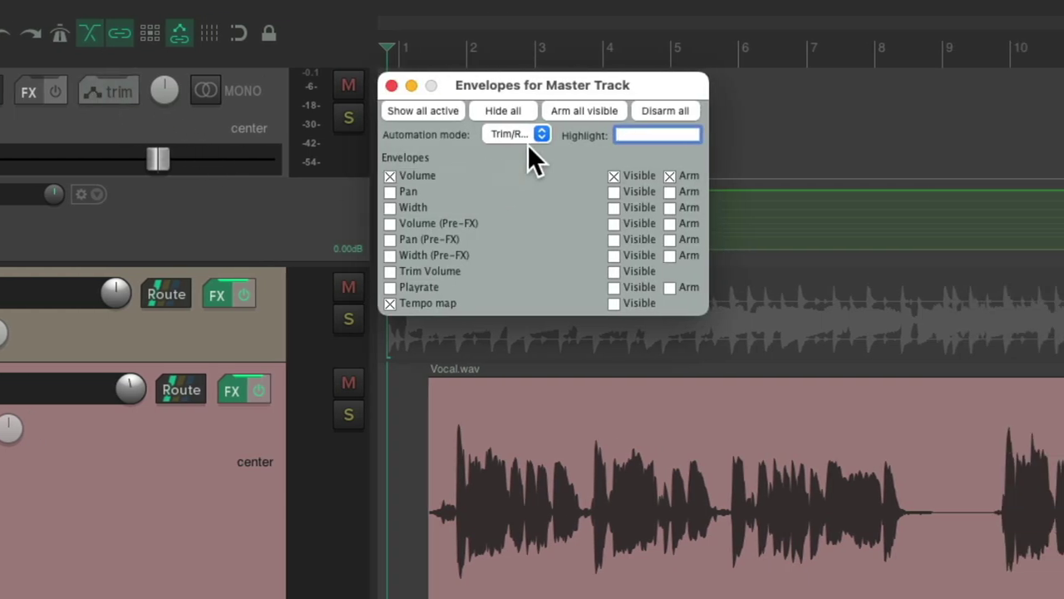
pyautogui.click(541, 134)
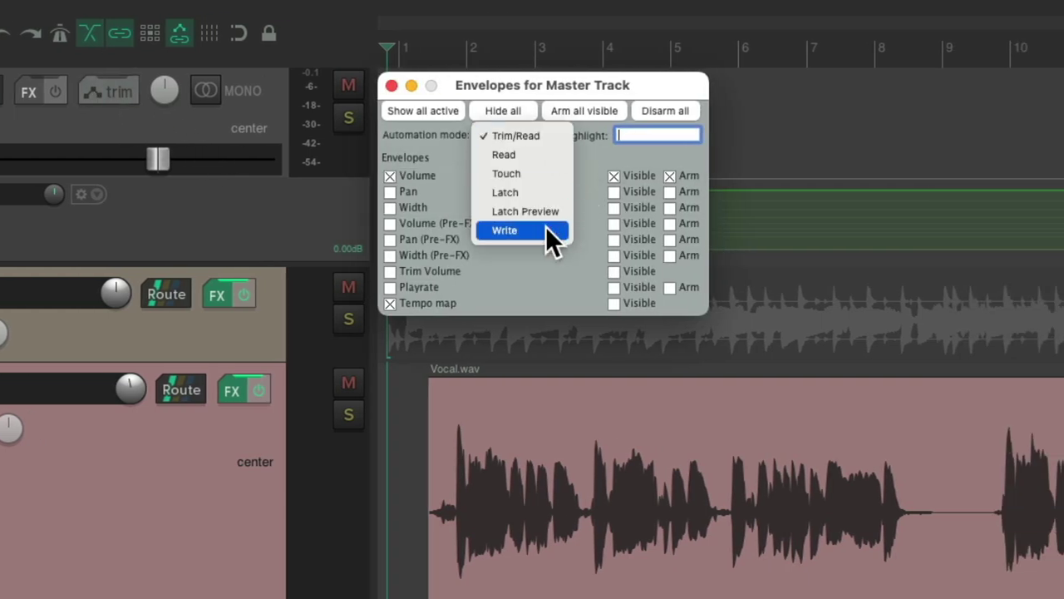
pyautogui.click(550, 177)
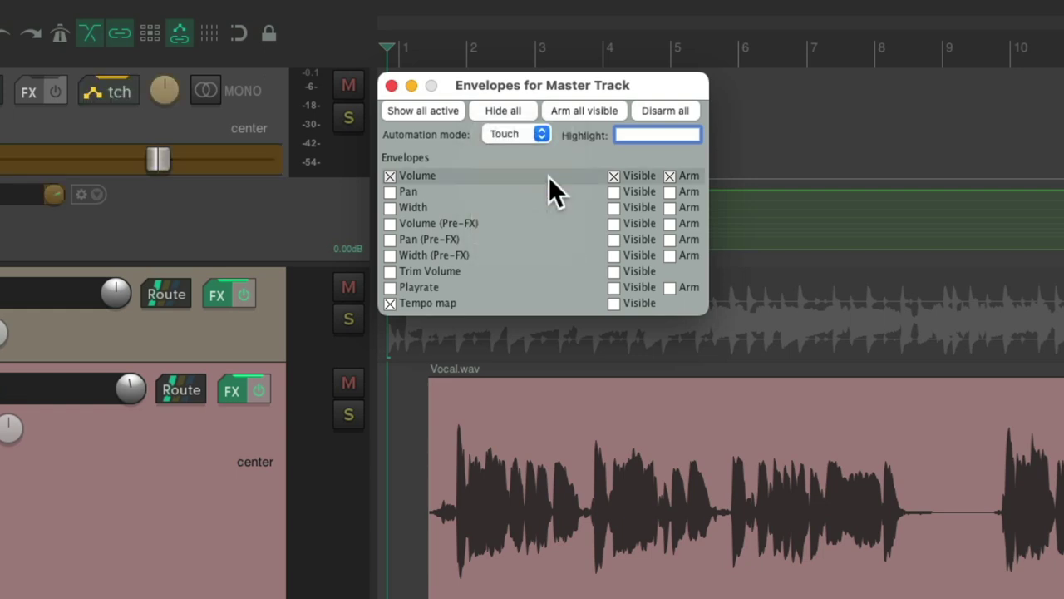
pyautogui.press('Escape')
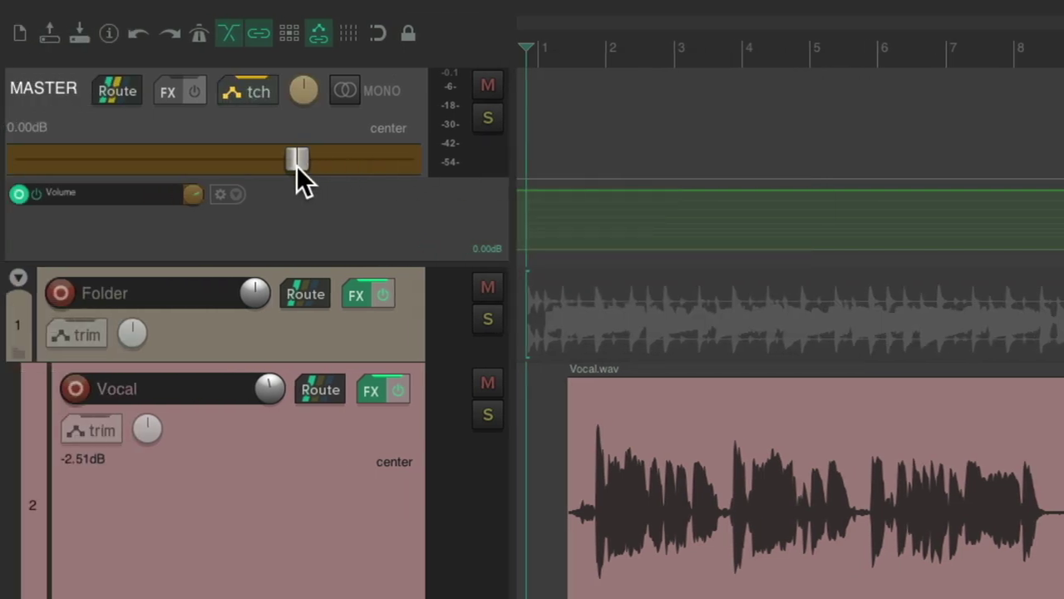
# Step: Record a master volume dip from about bar 1 to bar 4 by moving its fader during playback, and play the result back
pyautogui.press('space')
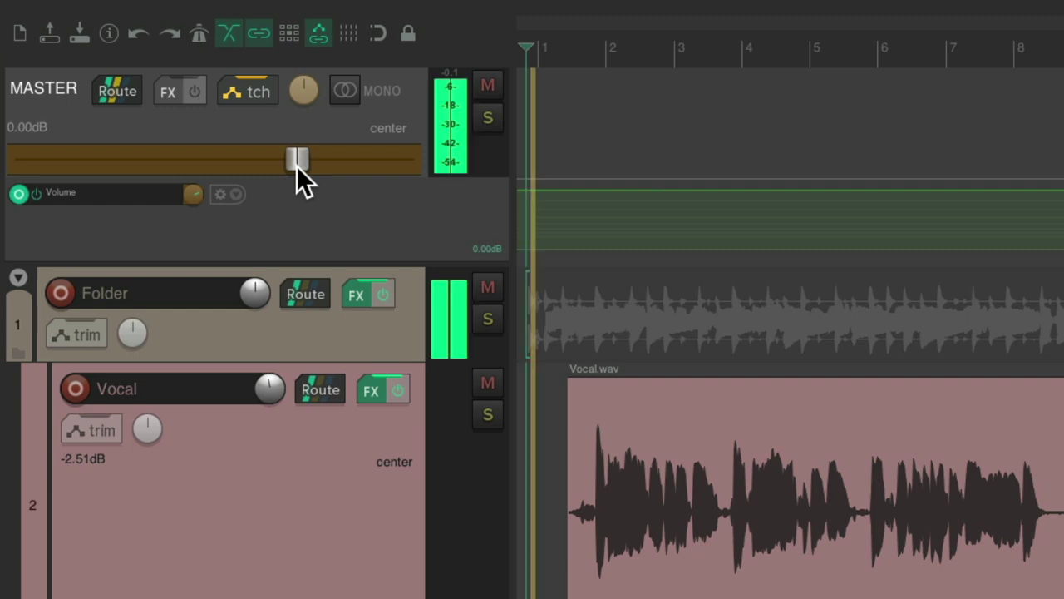
pyautogui.moveTo(296, 165)
pyautogui.mouseDown()
pyautogui.moveTo(197, 159)
pyautogui.moveTo(293, 159)
pyautogui.mouseUp()
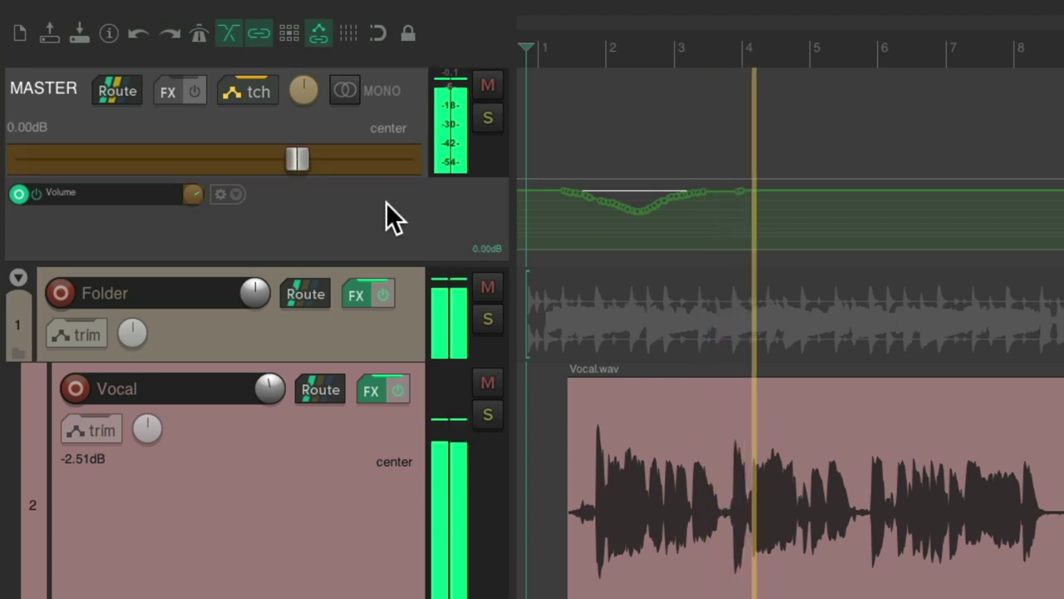
pyautogui.press('space')
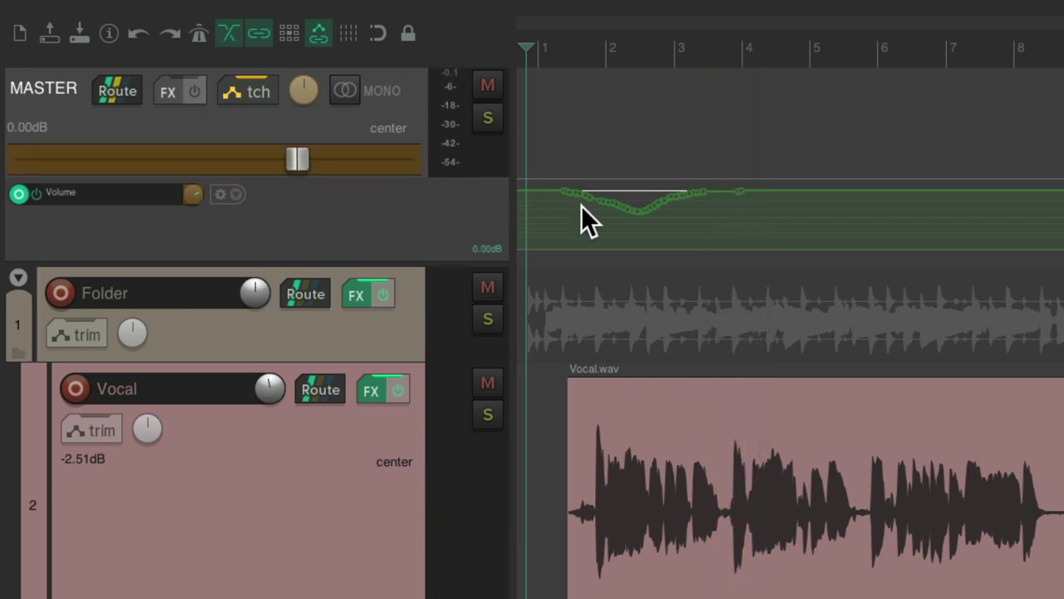
pyautogui.press('space')
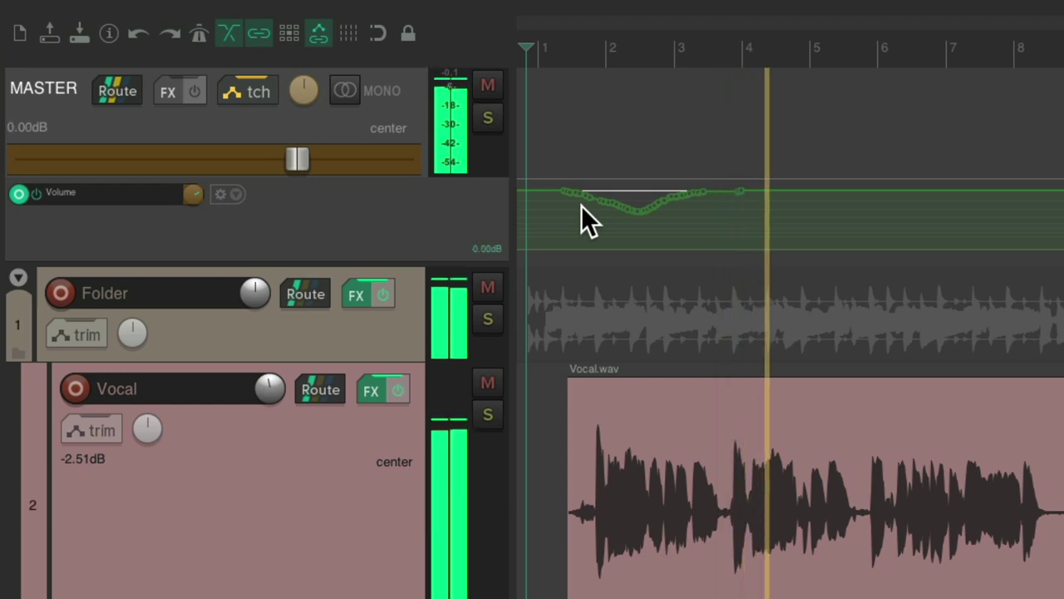
pyautogui.press('space')
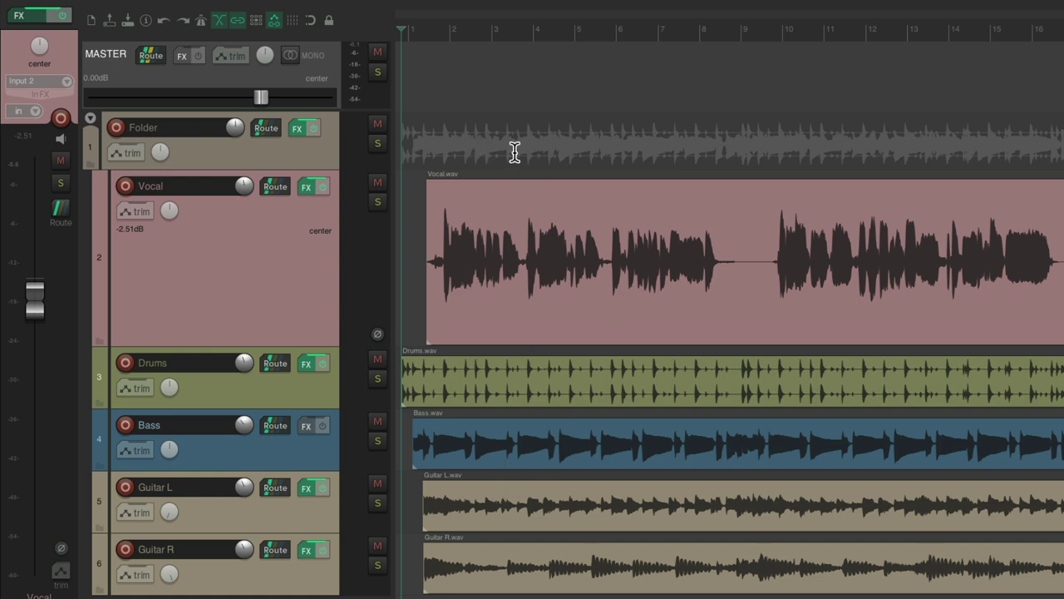
# Step: Mute the Folder track and unmute it again
pyautogui.click(377, 124)
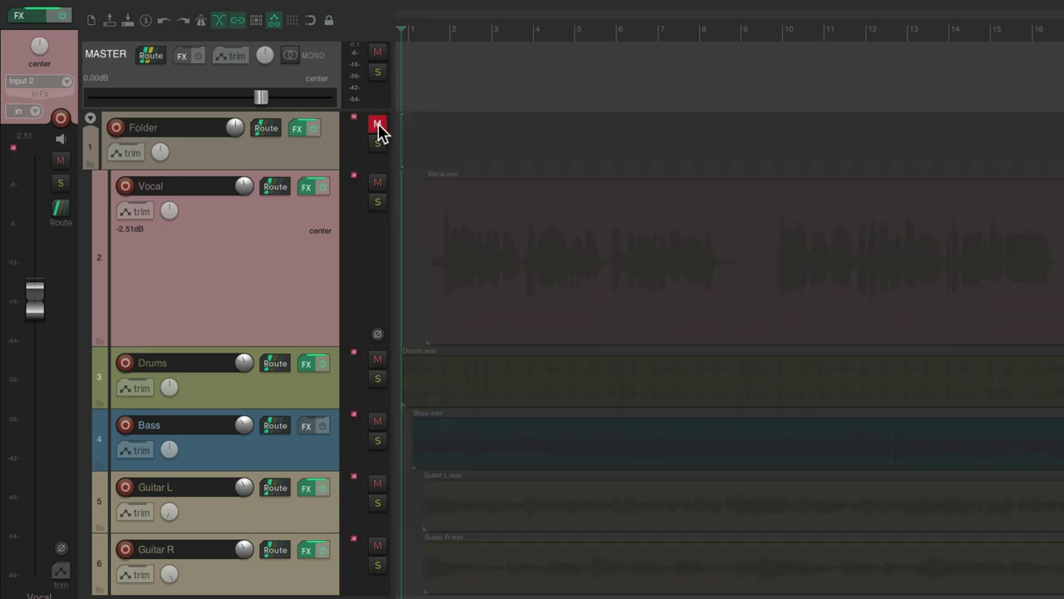
pyautogui.click(378, 125)
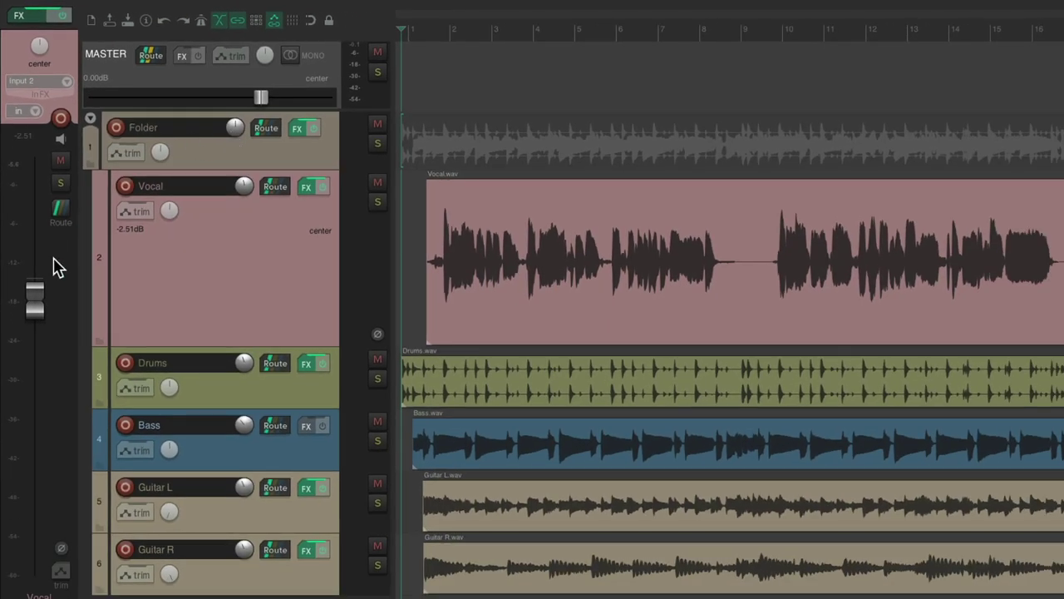
# Step: Select the Folder track, lower its volume to about -3.68 dB during playback, stop, and reset the fader to 0.00
pyautogui.click(230, 151)
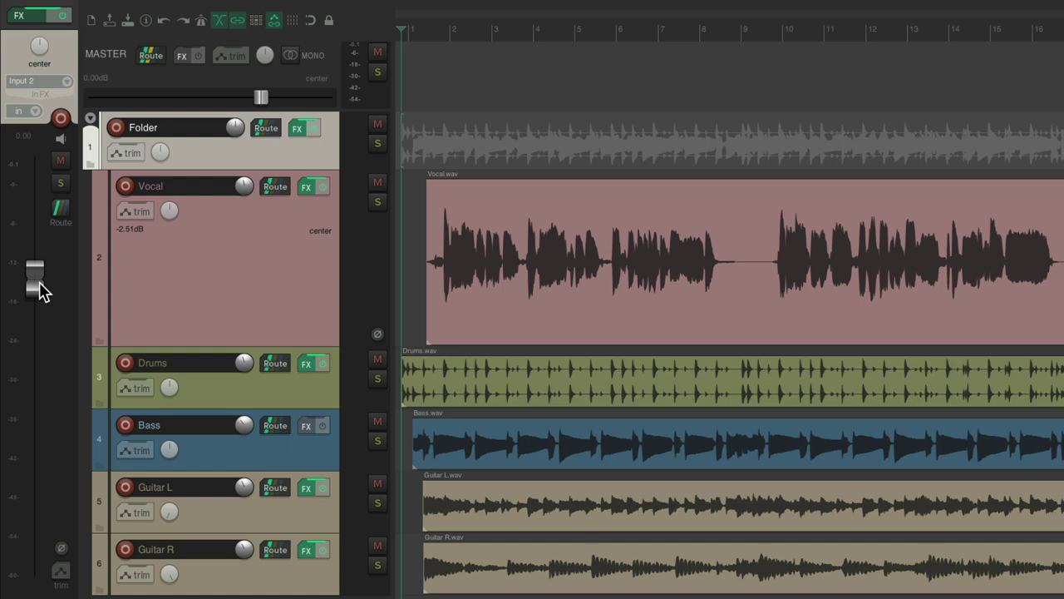
pyautogui.press('space')
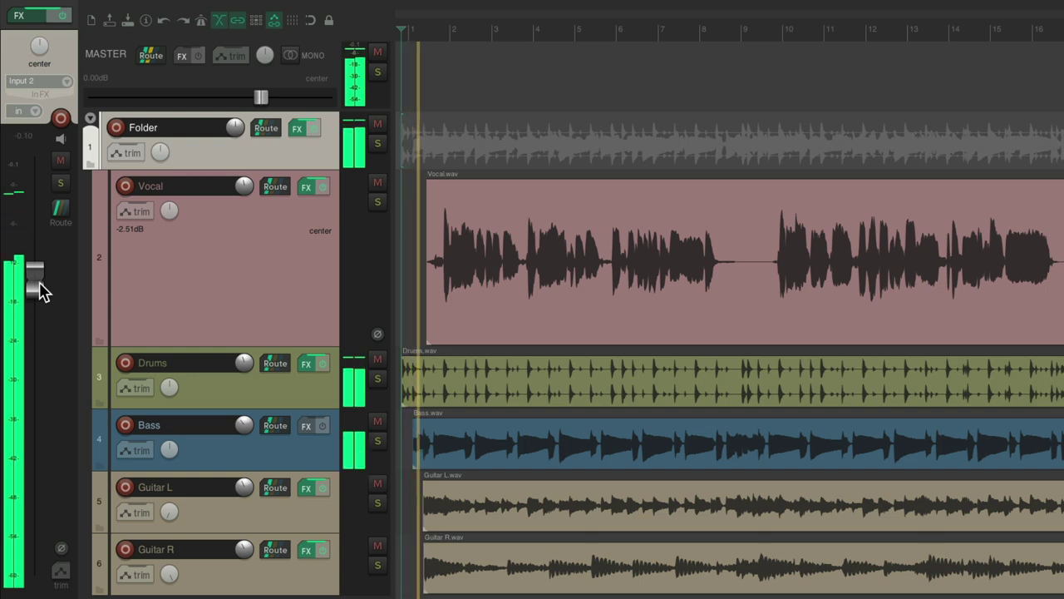
pyautogui.moveTo(42, 291); pyautogui.dragTo(46, 319)
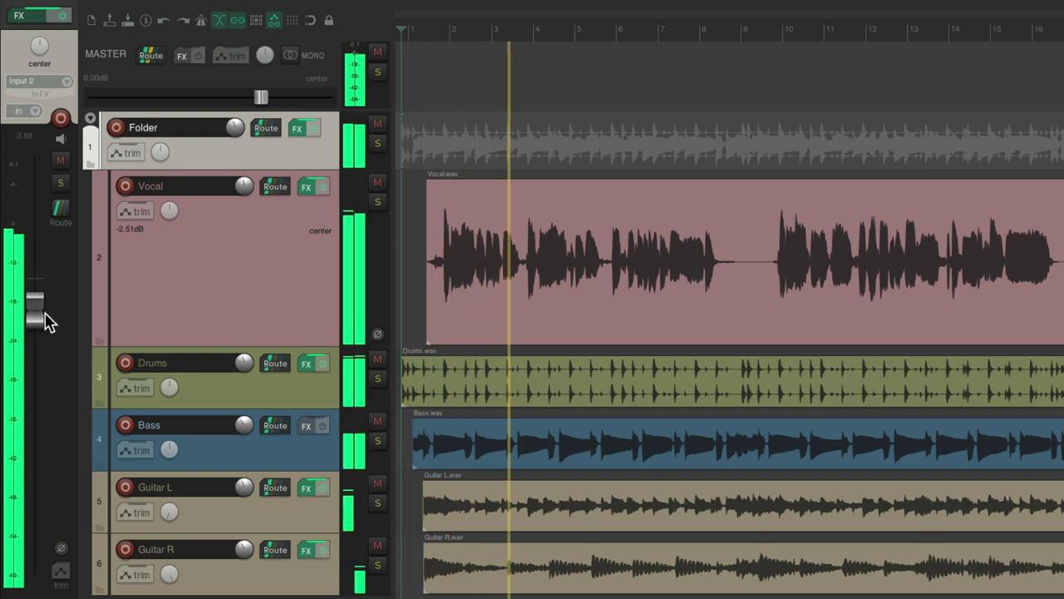
pyautogui.press('space')
pyautogui.doubleClick(40, 318)
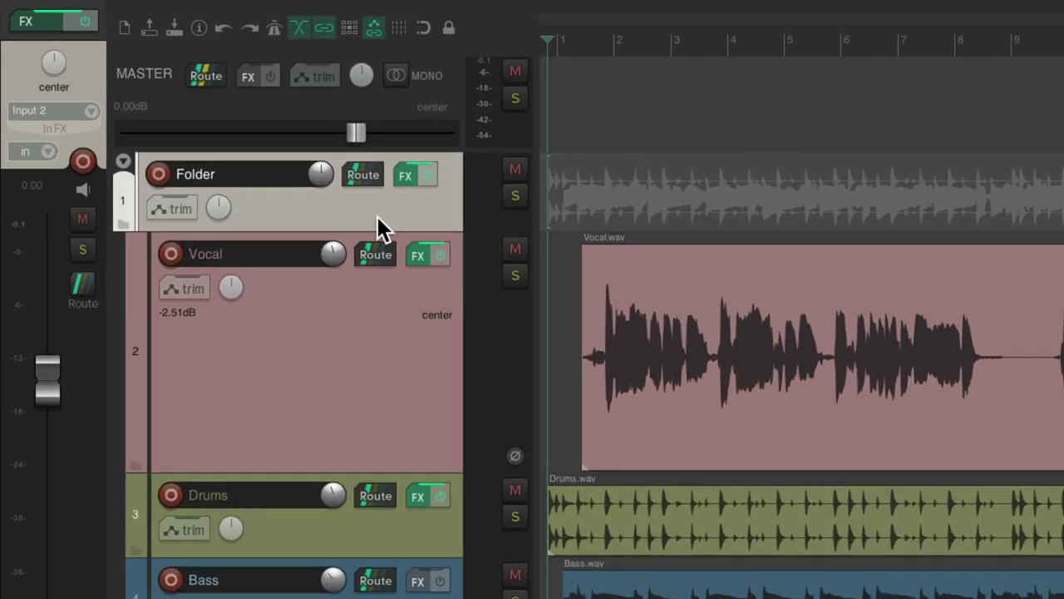
# Step: Set the Folder track's automation mode to Touch and close its envelopes window
pyautogui.click(161, 213)
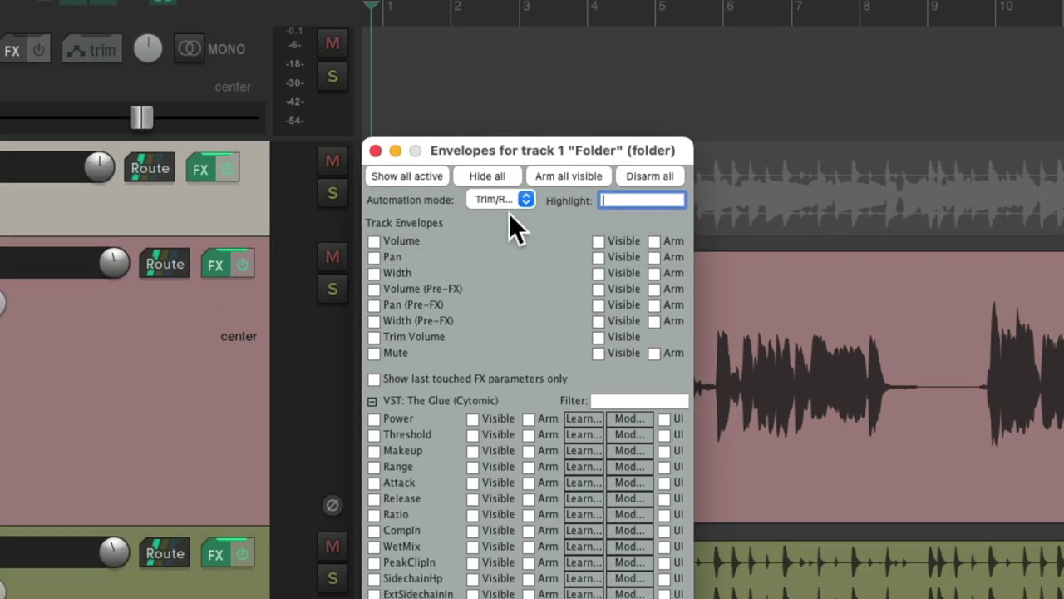
pyautogui.click(522, 203)
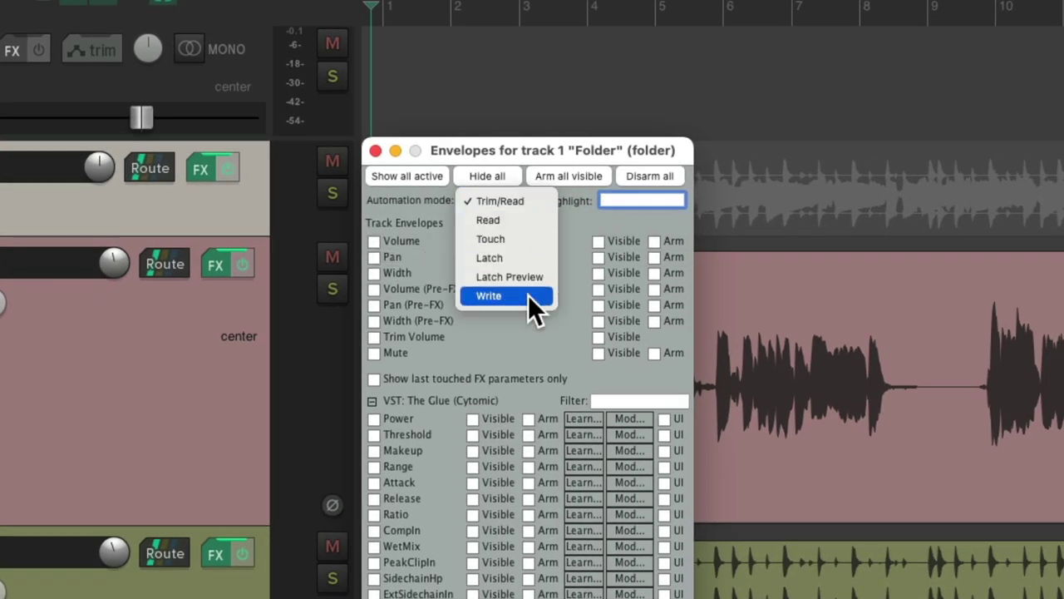
pyautogui.click(527, 242)
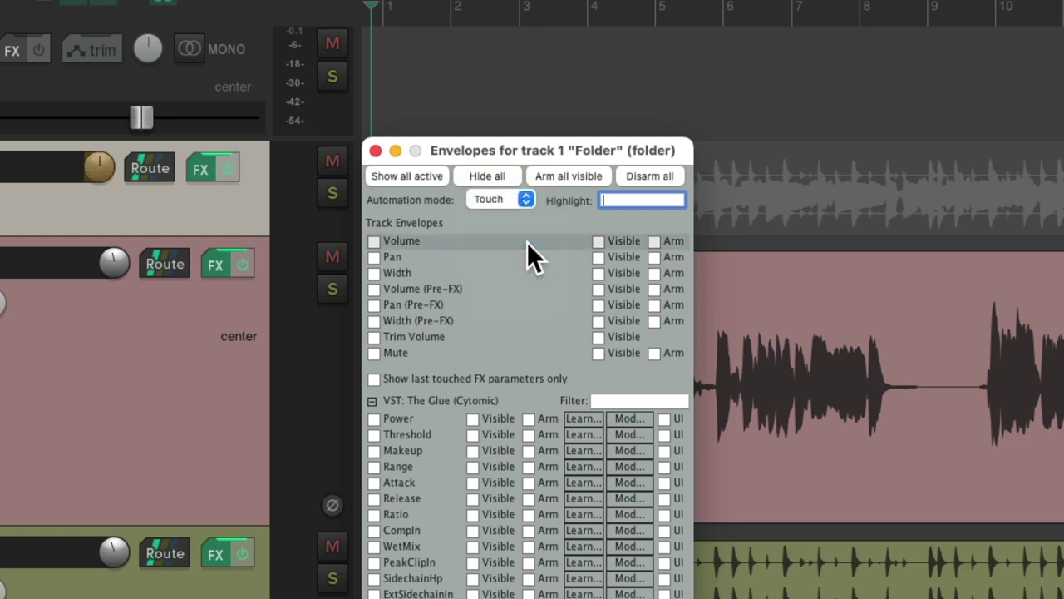
pyautogui.click(375, 150)
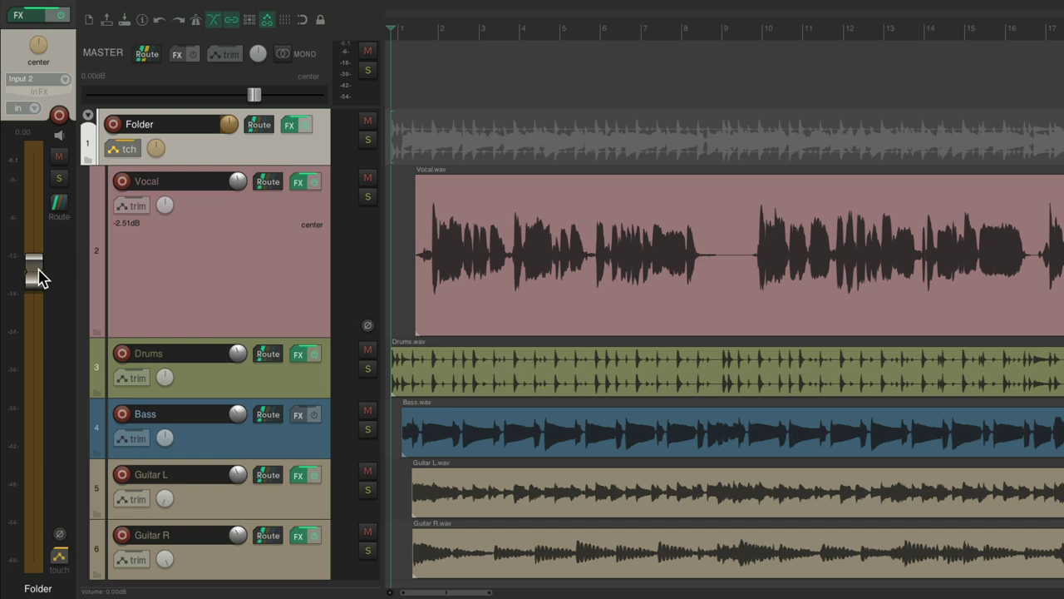
# Step: Record Folder volume moves over about bars 1 to 5 during playback, and redraw that stretch of the volume envelope freehand
pyautogui.press('space')
pyautogui.moveTo(39, 276)
pyautogui.mouseDown()
pyautogui.moveTo(41, 376)
pyautogui.moveTo(41, 277)
pyautogui.mouseUp()
pyautogui.press('space')
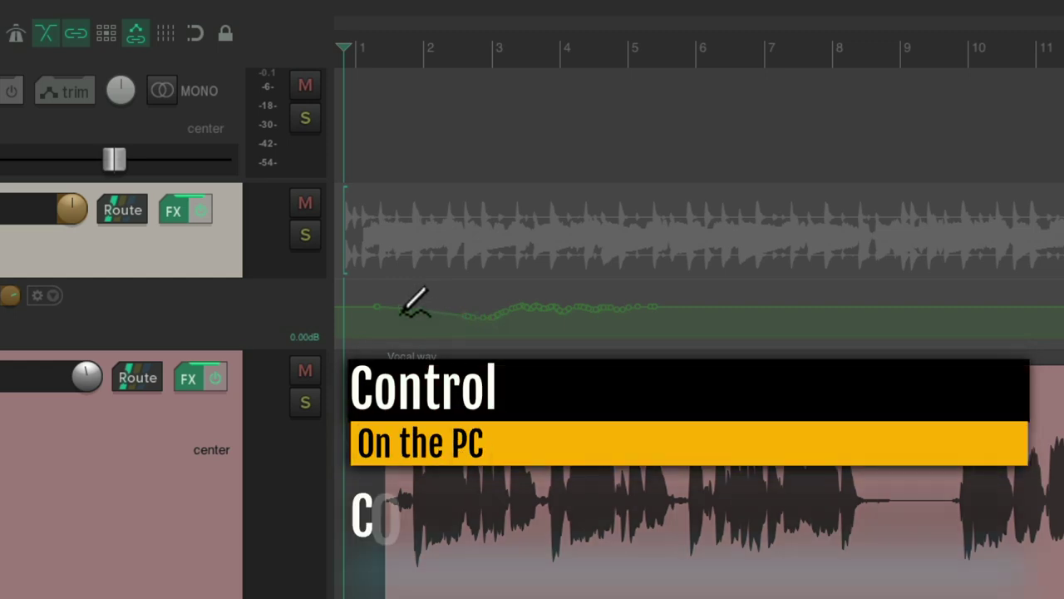
pyautogui.moveTo(390, 310); pyautogui.dragTo(672, 314)
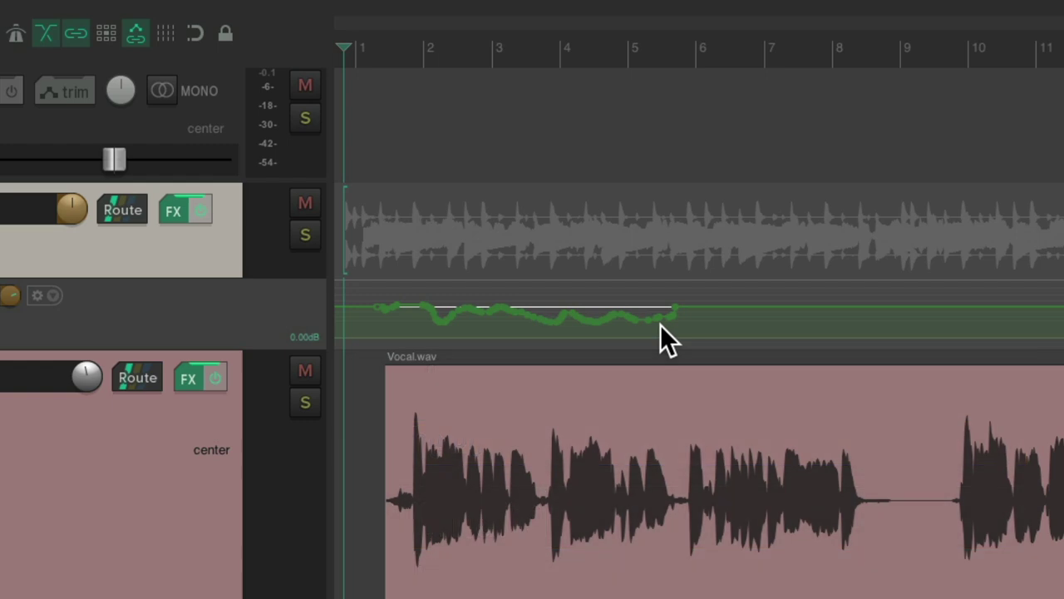
# Step: Add four points to the Folder's volume envelope between about bars 6 and 9, and lower the segment between the middle two
pyautogui.keyDown('shift'); pyautogui.click(555, 307); pyautogui.keyUp('shift')
pyautogui.keyDown('shift'); pyautogui.click(640, 307); pyautogui.keyUp('shift')
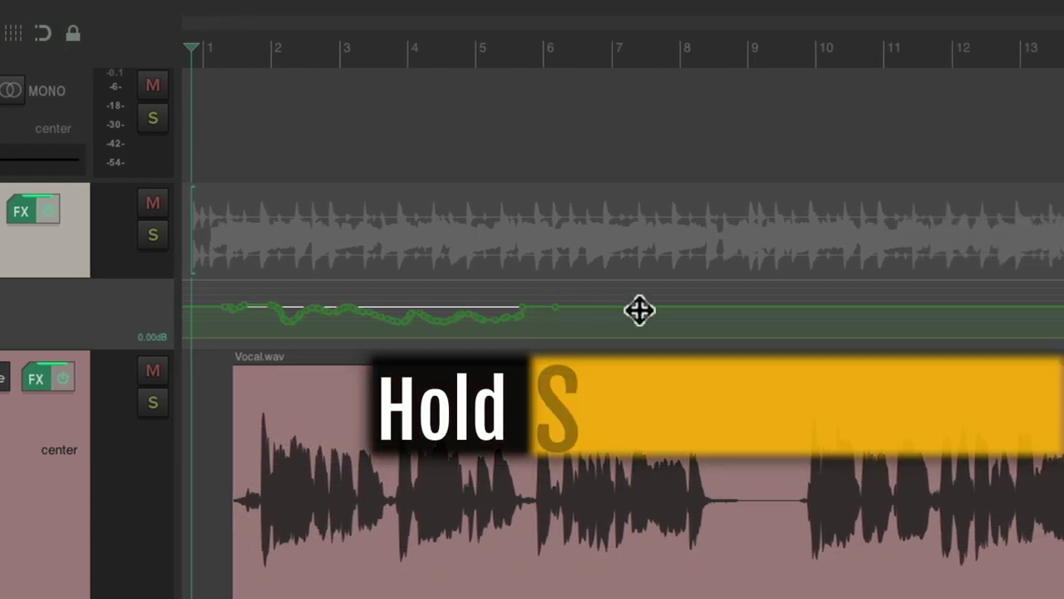
pyautogui.keyDown('shift'); pyautogui.click(715, 307); pyautogui.keyUp('shift')
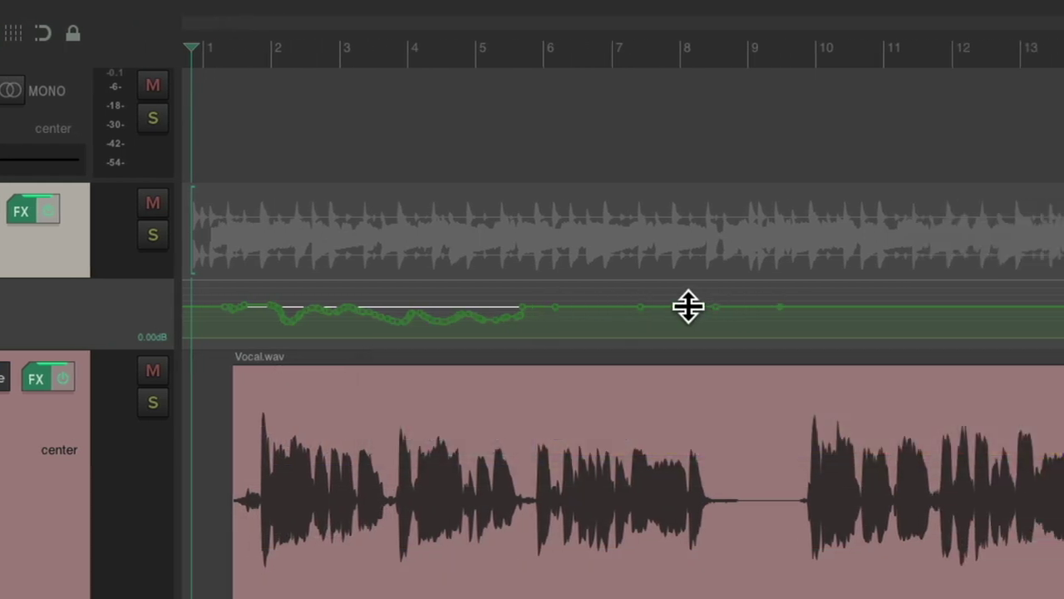
pyautogui.moveTo(686, 307)
pyautogui.mouseDown()
pyautogui.moveTo(686, 354)
pyautogui.moveTo(684, 316)
pyautogui.mouseUp()
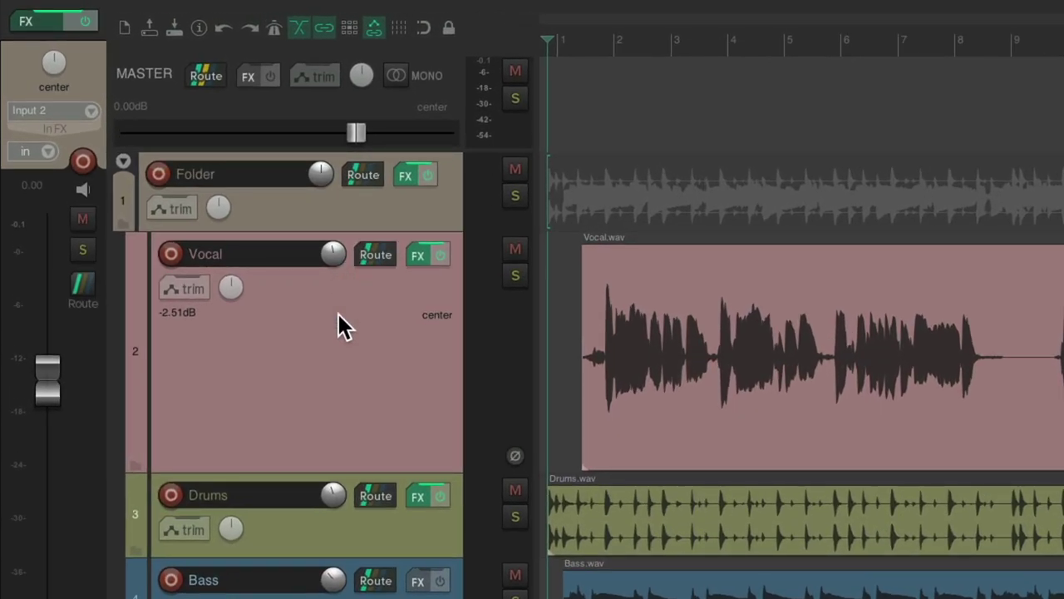
# Step: Select the Vocal track, start playback, move its volume fader while listening, and stop playback
pyautogui.click(338, 313)
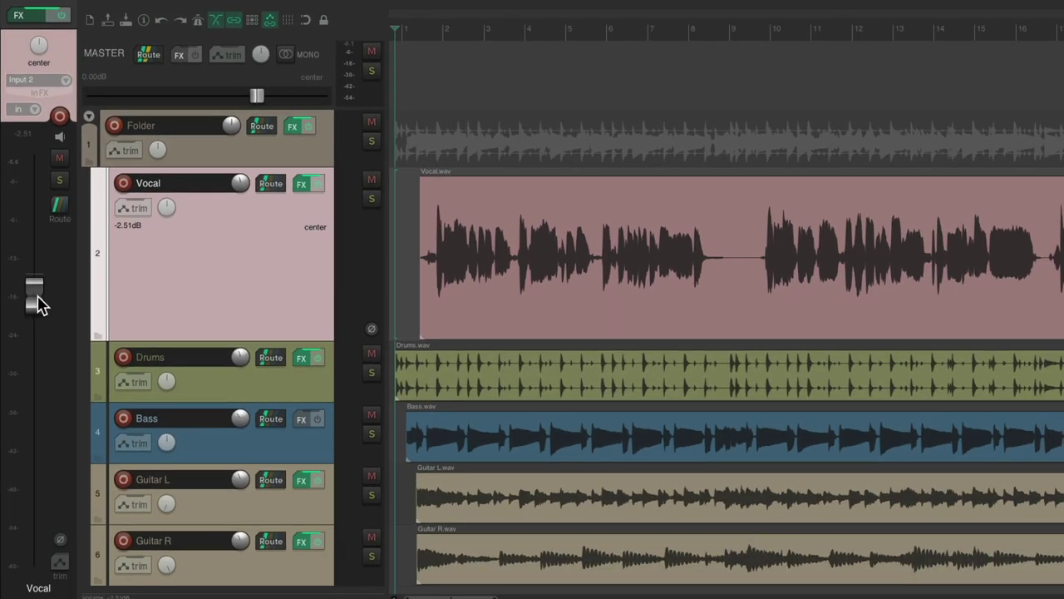
pyautogui.press('space')
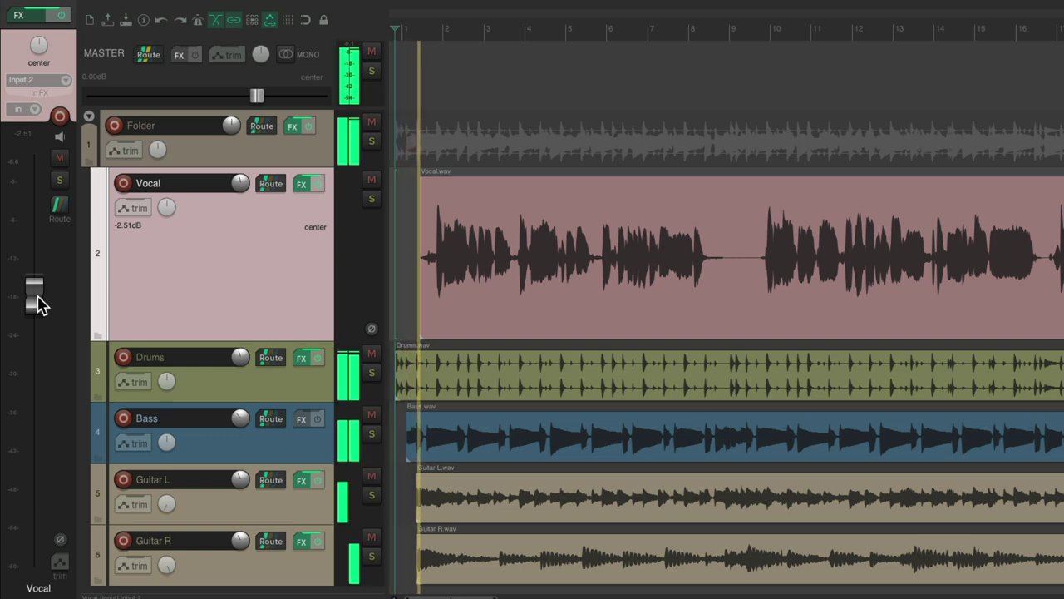
pyautogui.moveTo(37, 304)
pyautogui.mouseDown()
pyautogui.moveTo(36, 315)
pyautogui.moveTo(36, 283)
pyautogui.moveTo(36, 374)
pyautogui.moveTo(43, 308)
pyautogui.mouseUp()
pyautogui.press('space')
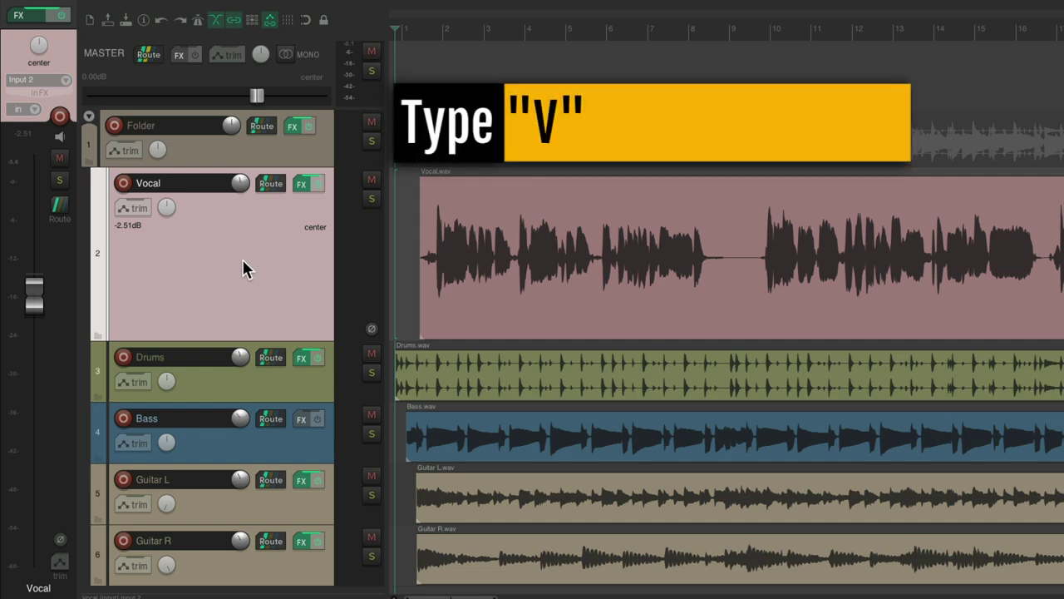
# Step: Show the Vocal track's volume envelope and draw a volume curve across the opening vocal phrases
pyautogui.press('v')
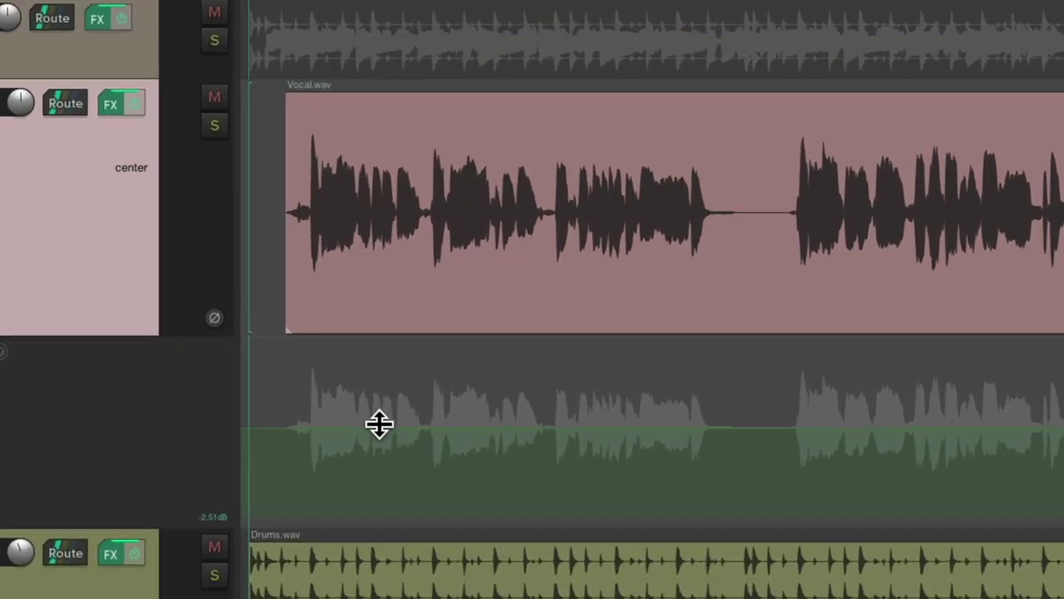
pyautogui.moveTo(301, 424)
pyautogui.mouseDown()
pyautogui.moveTo(362, 404)
pyautogui.moveTo(417, 429)
pyautogui.moveTo(517, 422)
pyautogui.mouseUp()
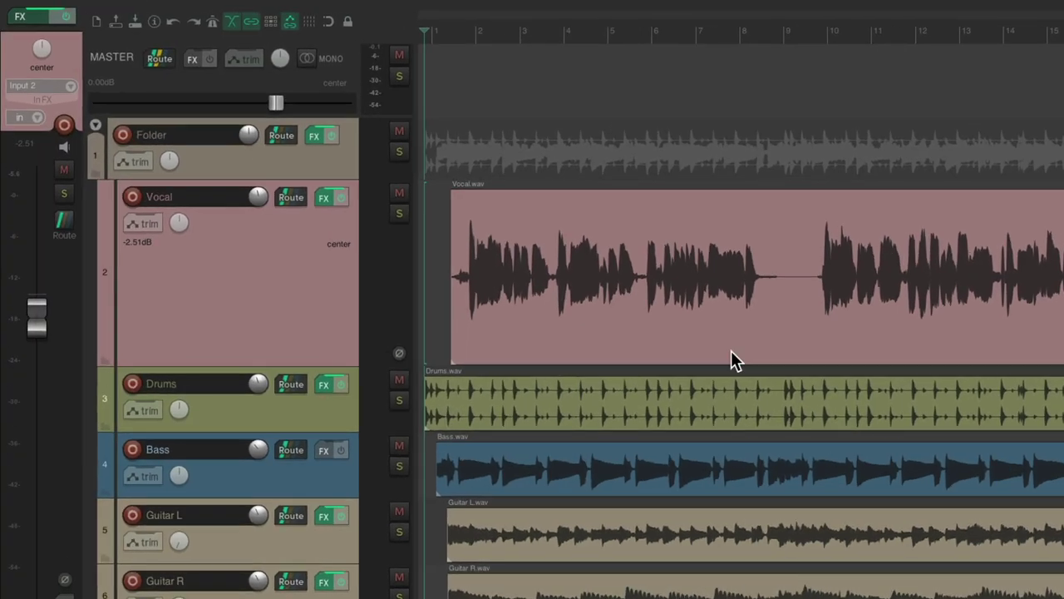
# Step: Set the Vocal track's automation mode to Touch and close its envelopes window
pyautogui.click(137, 223)
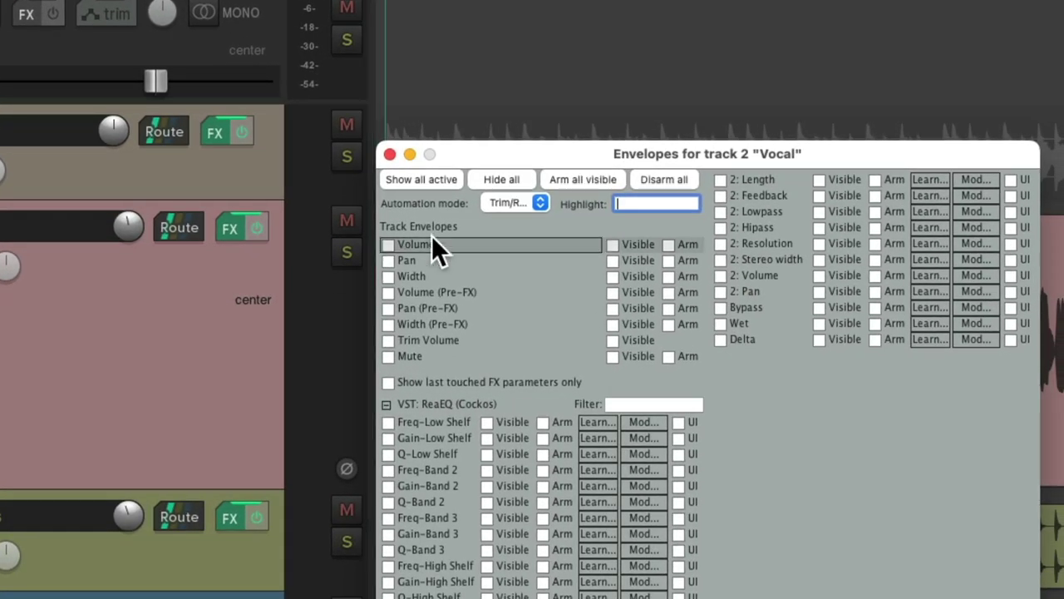
pyautogui.click(539, 200)
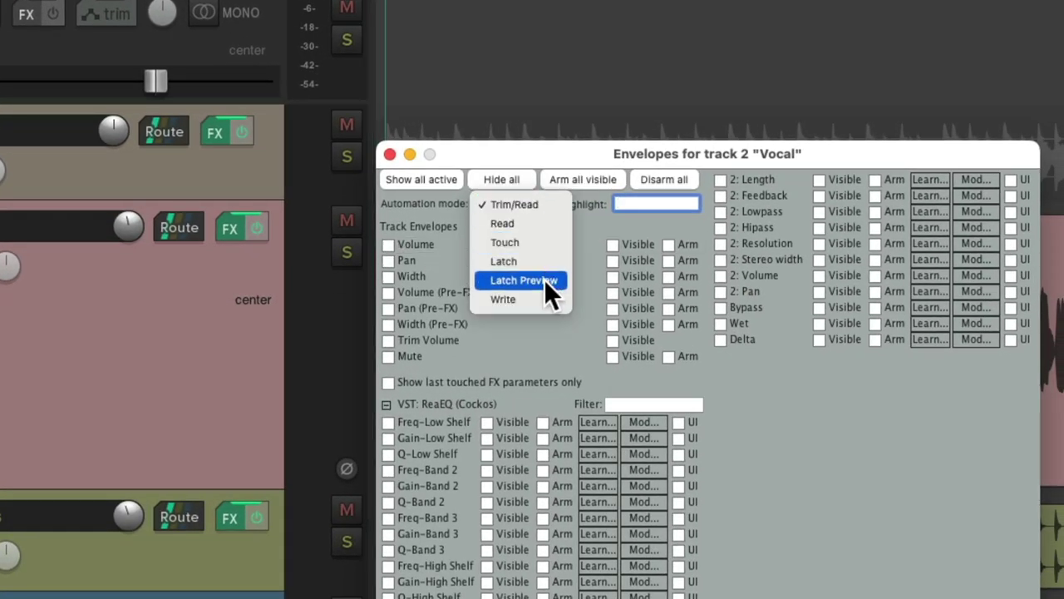
pyautogui.click(543, 241)
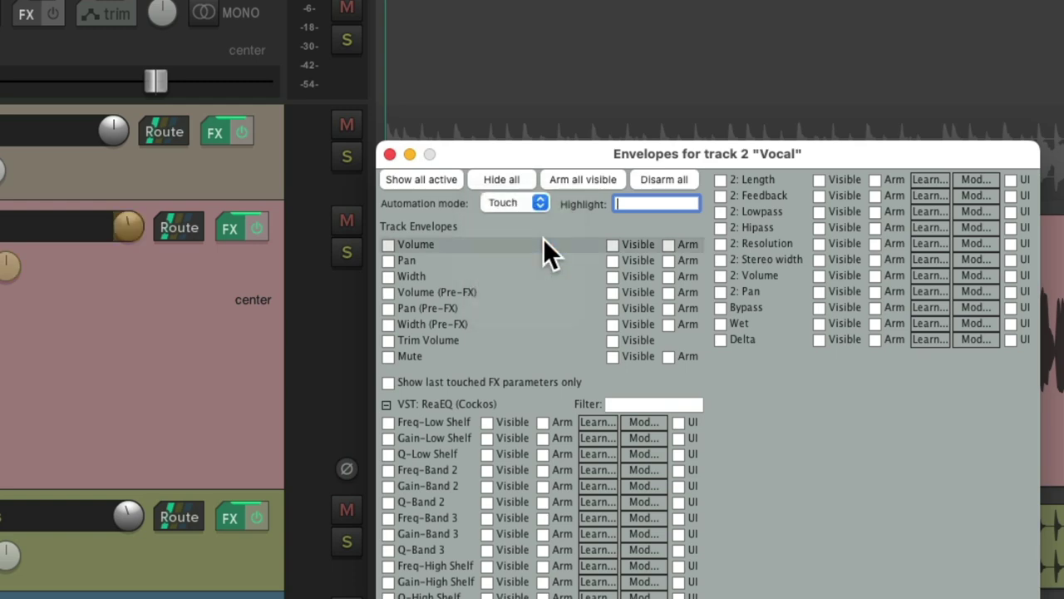
pyautogui.click(390, 154)
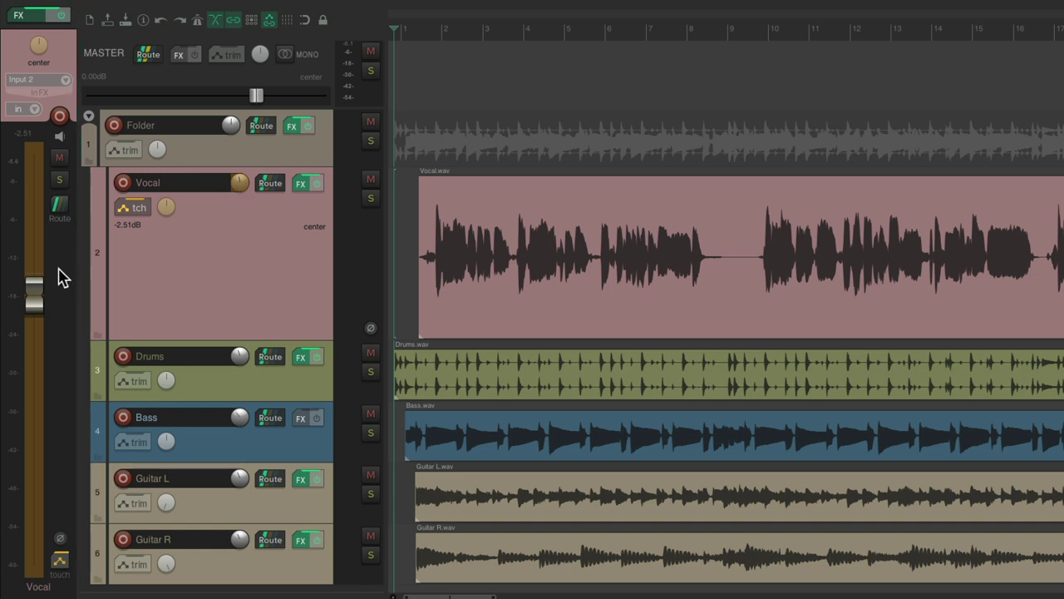
# Step: Record volume automation on the Vocal track over about bars 1 to 5 by moving its fader during playback
pyautogui.press('space')
pyautogui.moveTo(33, 296)
pyautogui.mouseDown()
pyautogui.moveTo(43, 363)
pyautogui.moveTo(43, 257)
pyautogui.moveTo(47, 302)
pyautogui.mouseUp()
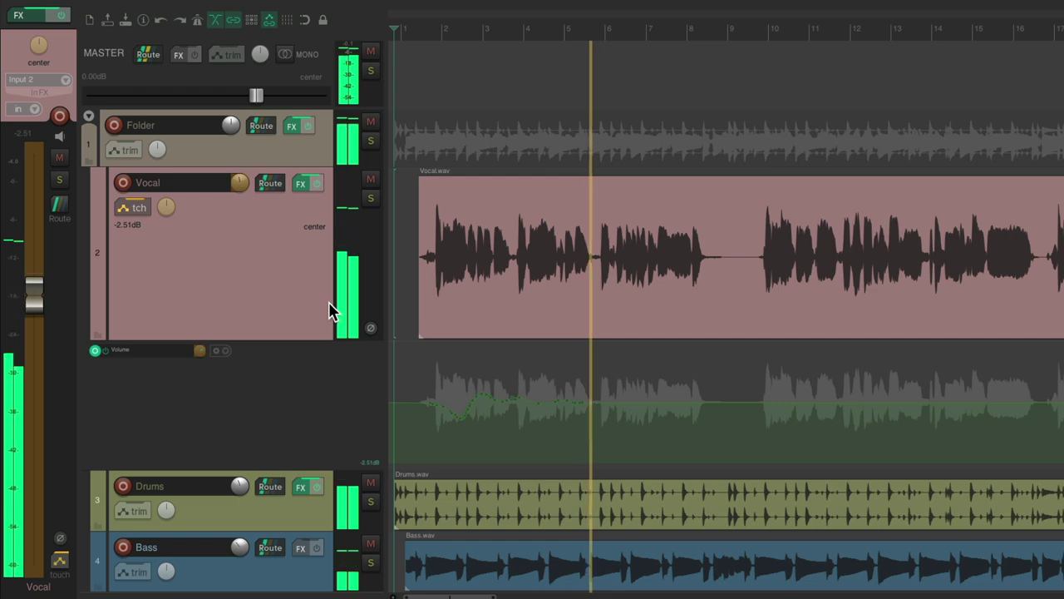
pyautogui.press('space')
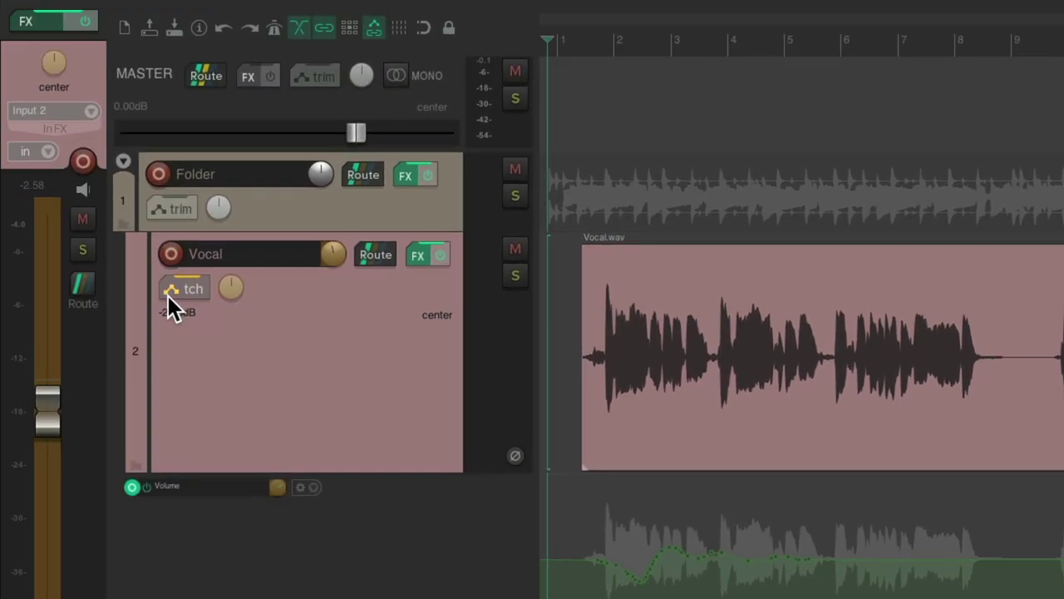
# Step: Switch the Vocal track's automation mode to Trim/Read, close its envelopes window, and play back the recorded volume moves
pyautogui.click(146, 291)
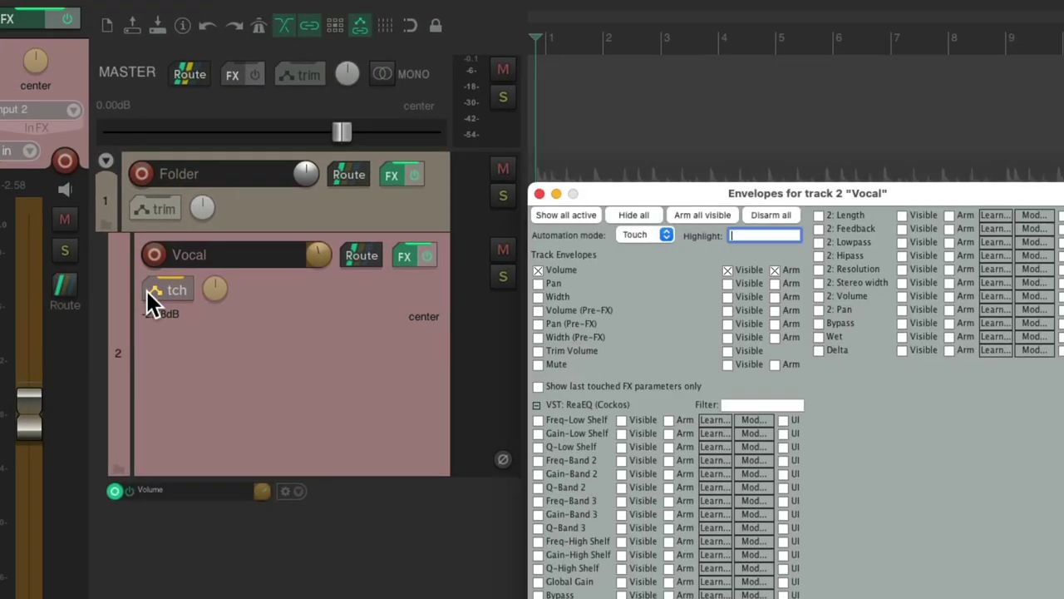
pyautogui.click(523, 239)
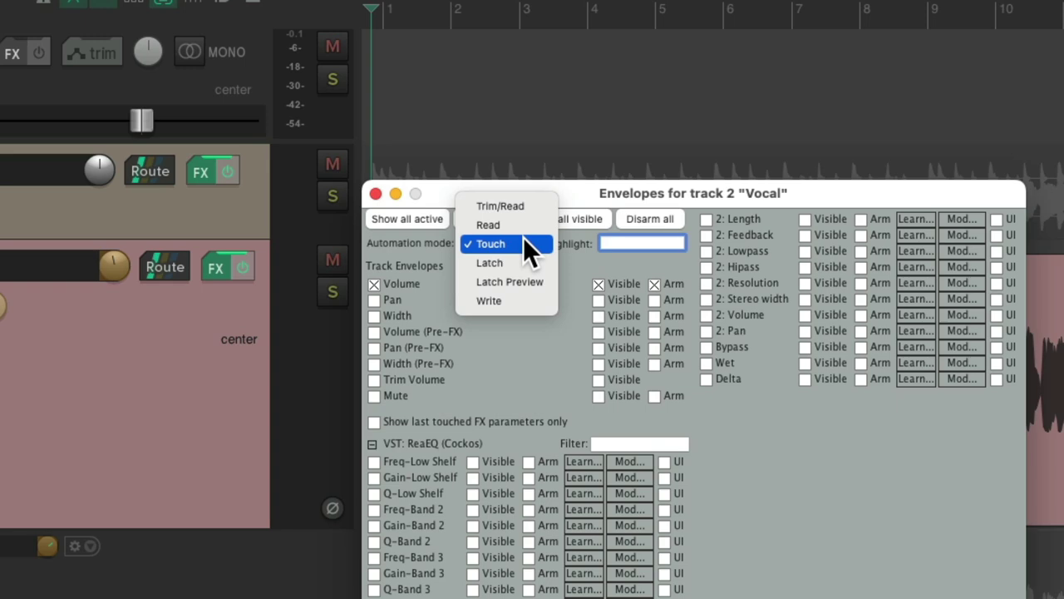
pyautogui.click(534, 205)
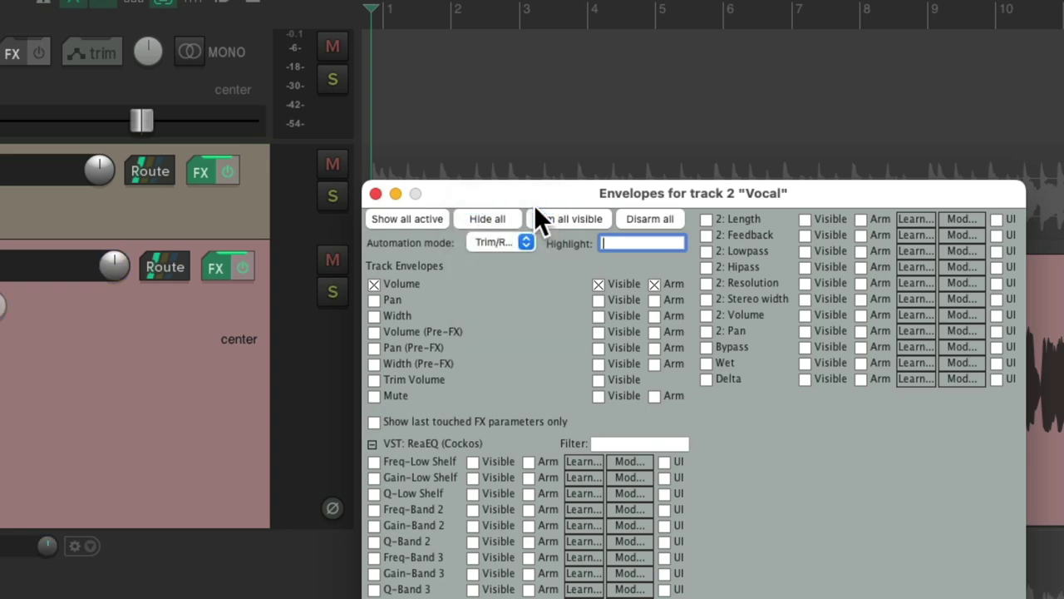
pyautogui.press('Escape')
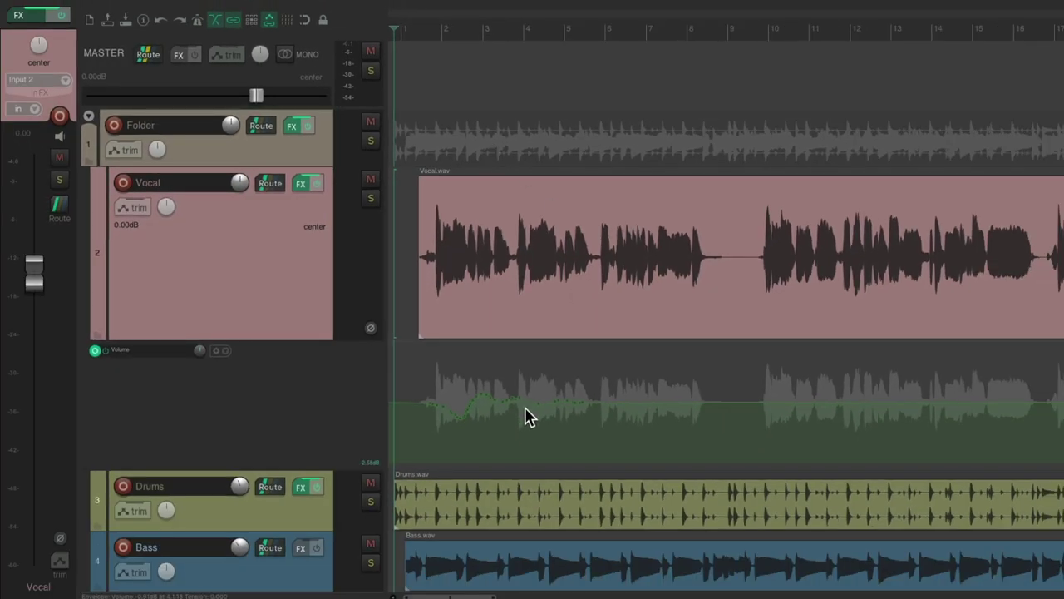
pyautogui.press('space')
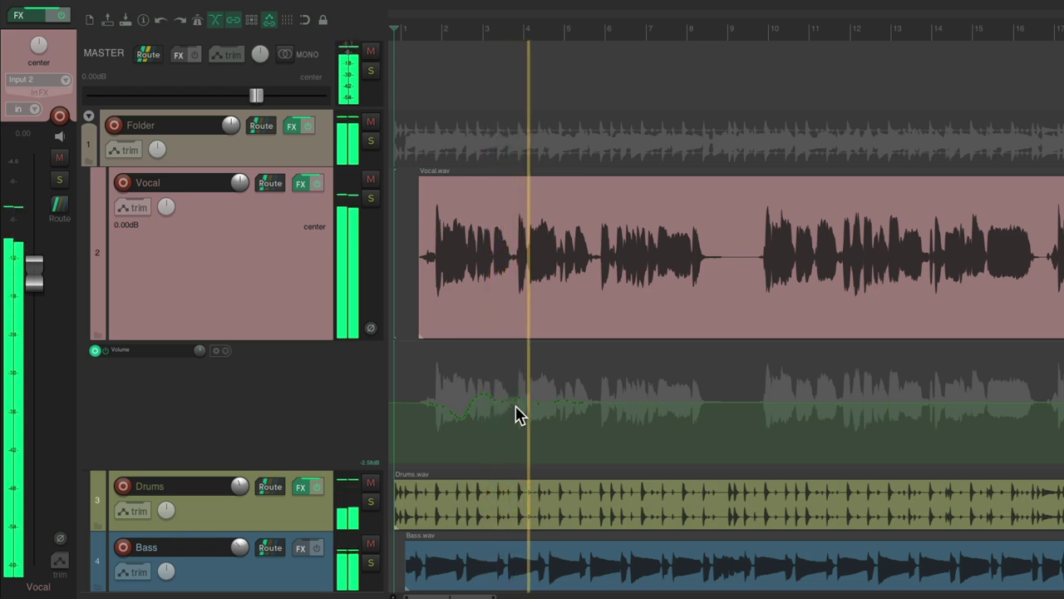
pyautogui.press('space')
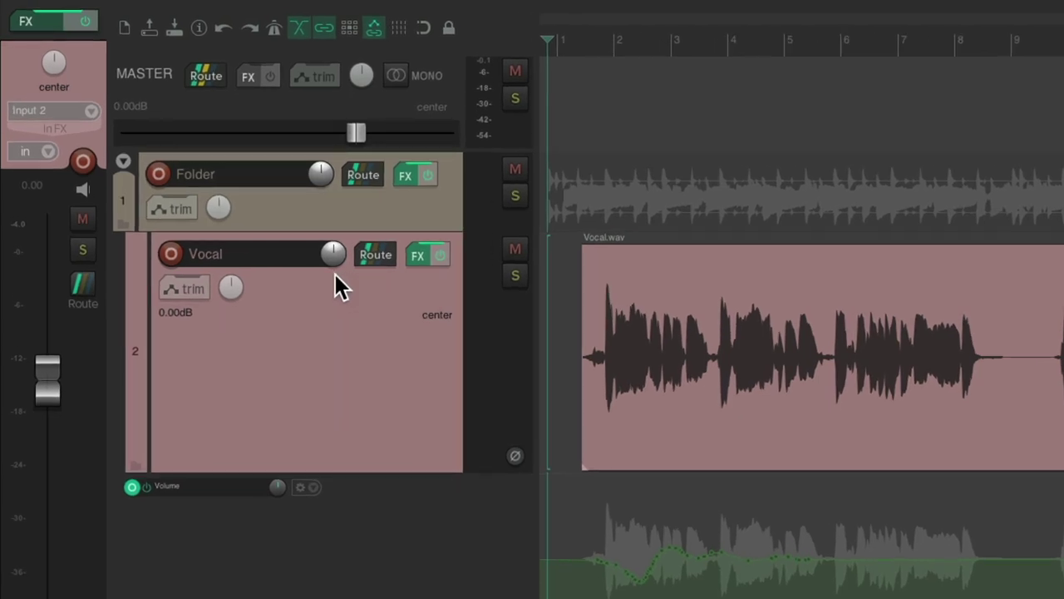
# Step: Lower the Vocal track's trim level in stages to about -4.47 dB during playback, stop, and reset it to 0.00 dB
pyautogui.moveTo(332, 256); pyautogui.dragTo(332, 276)
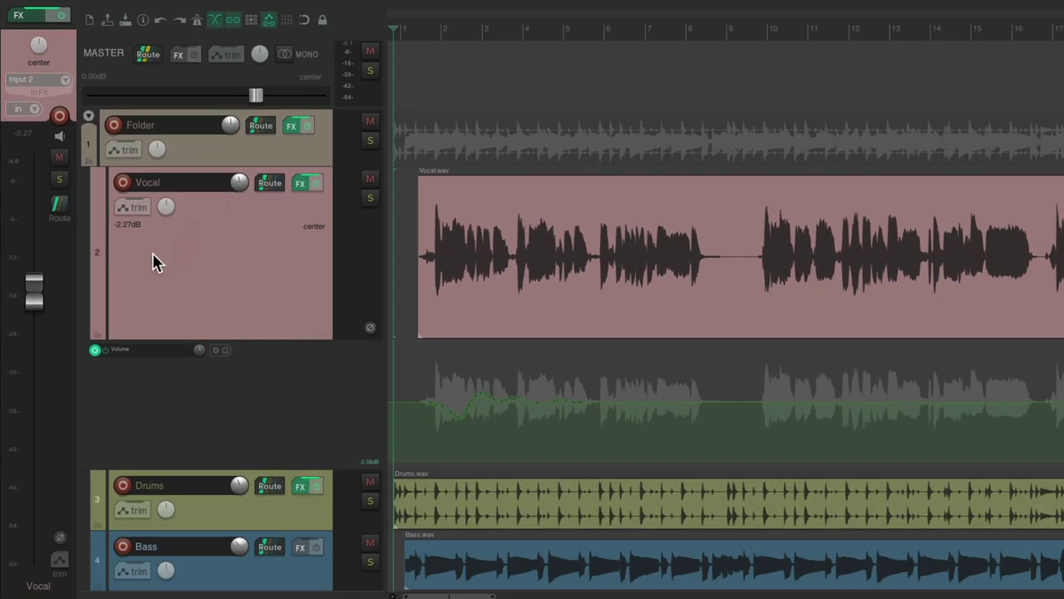
pyautogui.moveTo(36, 303); pyautogui.dragTo(44, 308)
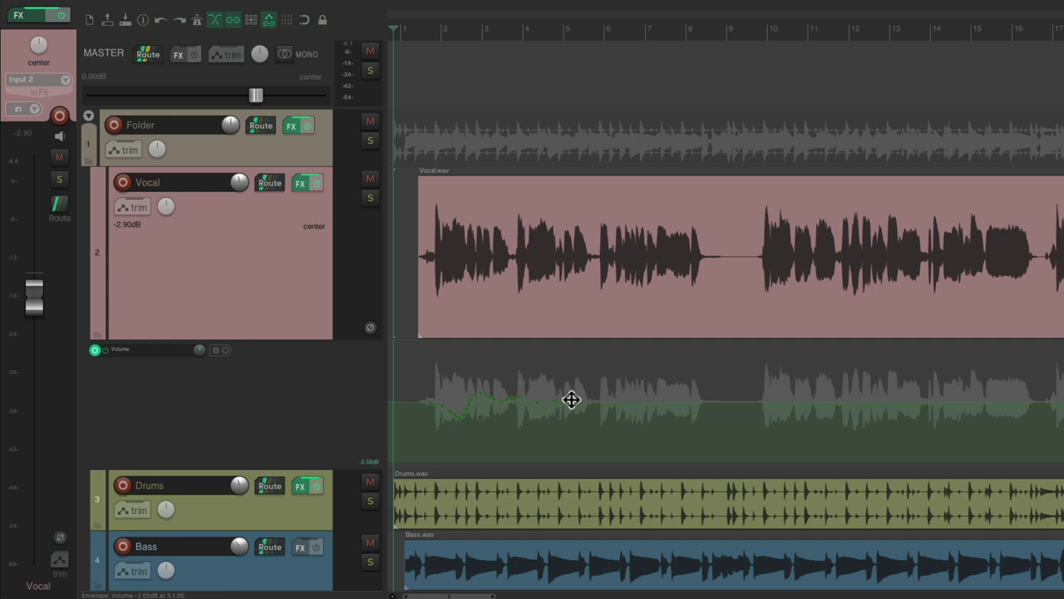
pyautogui.press('space')
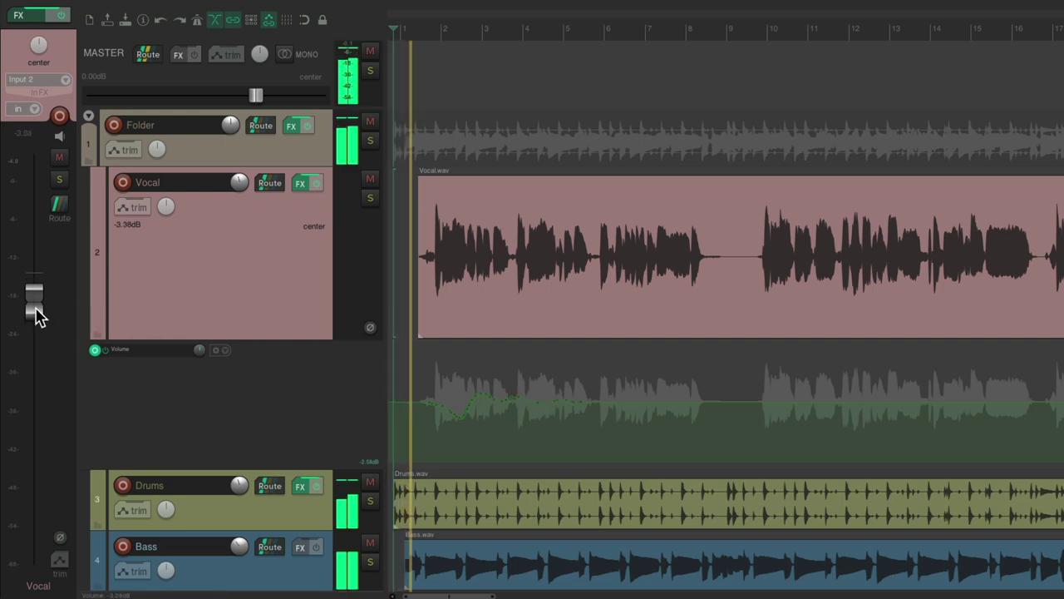
pyautogui.moveTo(36, 311)
pyautogui.mouseDown()
pyautogui.moveTo(36, 285)
pyautogui.moveTo(36, 324)
pyautogui.mouseUp()
pyautogui.press('space')
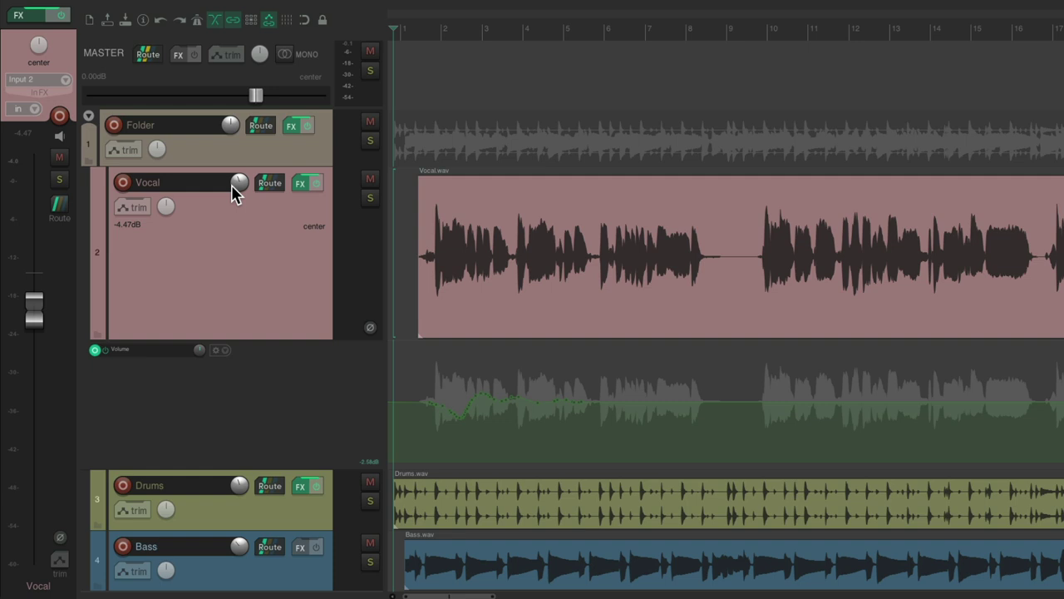
pyautogui.doubleClick(35, 311)
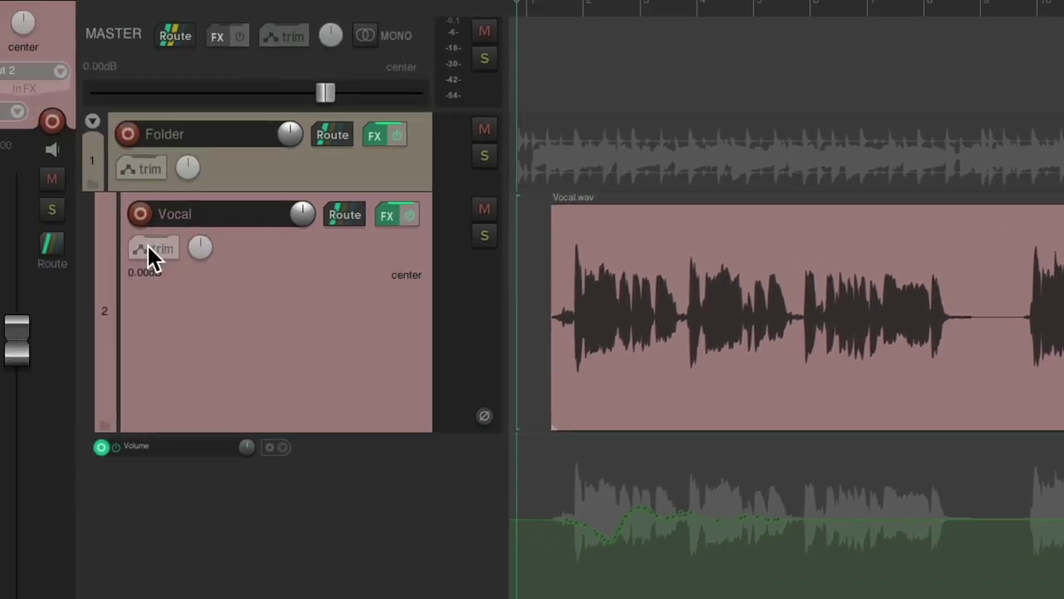
# Step: Enable the Trim Volume envelope for the Vocal track and close its envelopes window
pyautogui.click(150, 247)
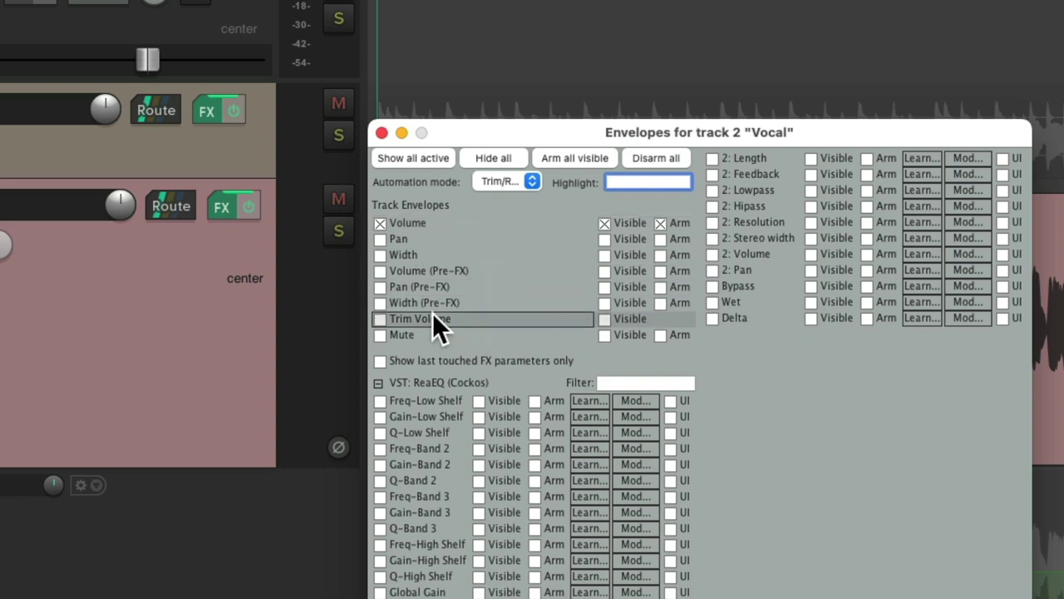
pyautogui.click(382, 318)
pyautogui.click(381, 133)
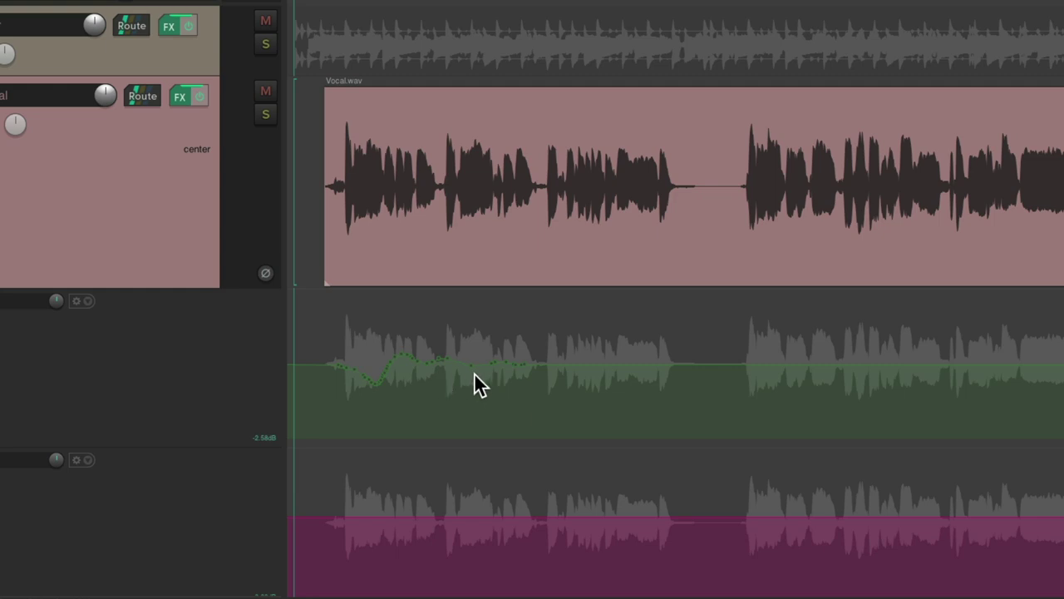
# Step: Add points to the Vocal track's Trim Volume envelope and pull the middle one down to form a V-shaped dip over the opening phrases
pyautogui.click(324, 516)
pyautogui.keyDown('shift'); pyautogui.click(435, 518); pyautogui.keyUp('shift')
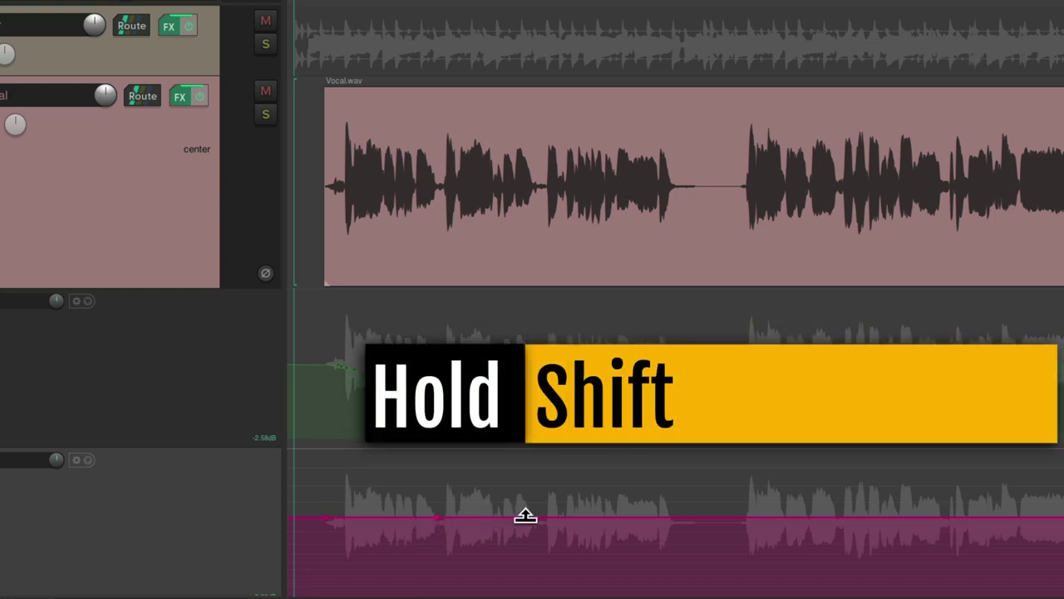
pyautogui.moveTo(435, 518); pyautogui.dragTo(441, 590)
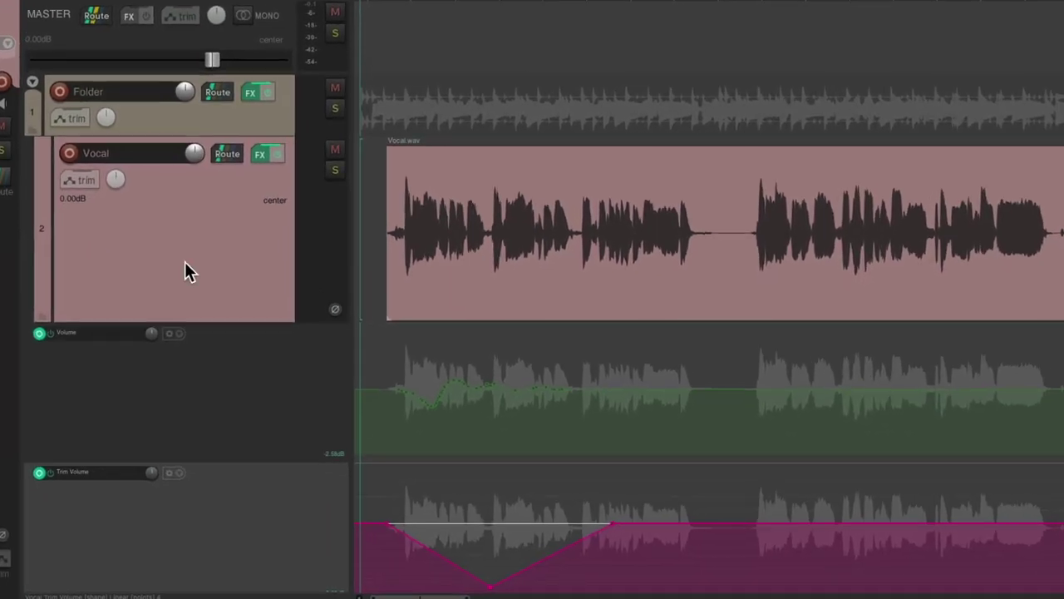
# Step: Play back the opening phrases with the Trim Volume dip, stop, and clear the Vocal track's Trim Volume envelope
pyautogui.press('space')
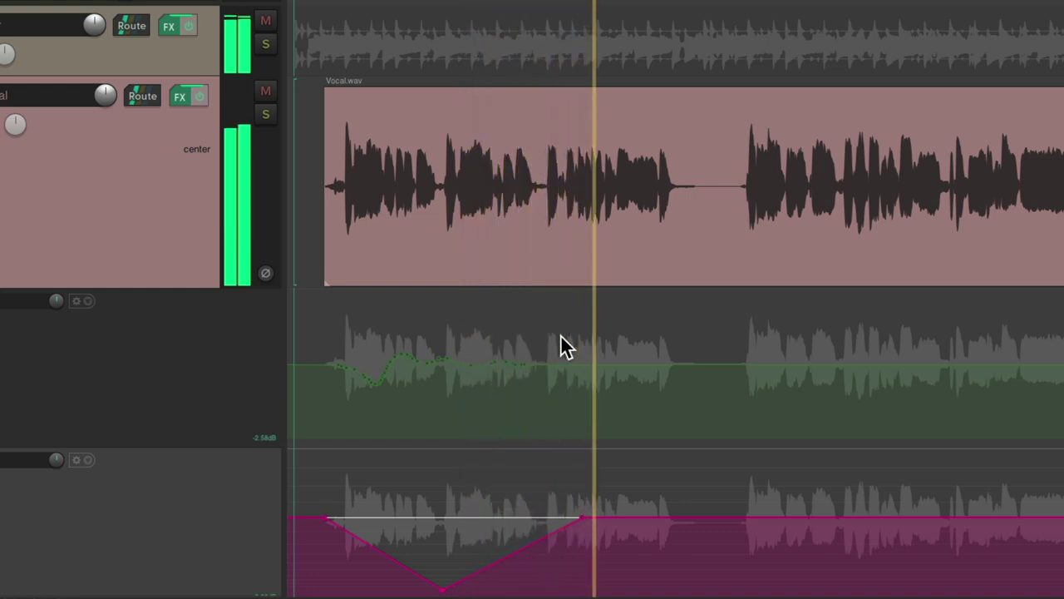
pyautogui.press('space')
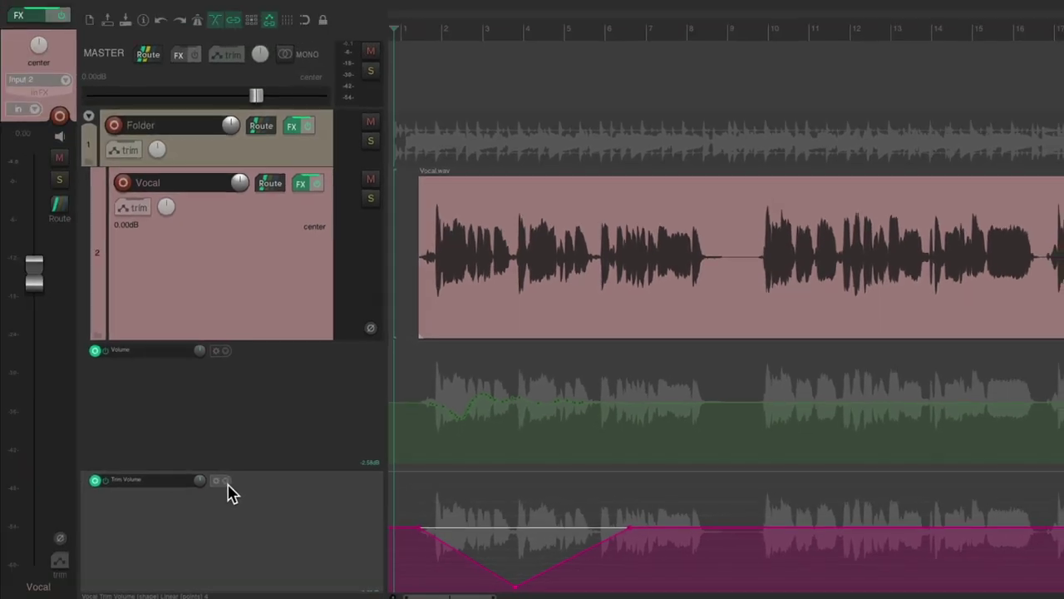
pyautogui.click(86, 460)
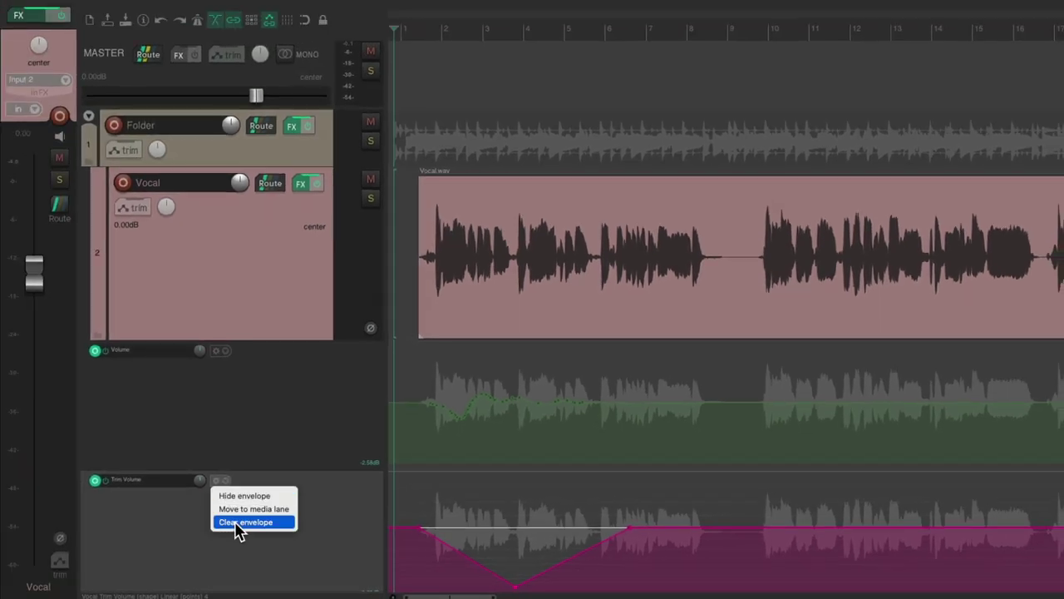
pyautogui.click(238, 522)
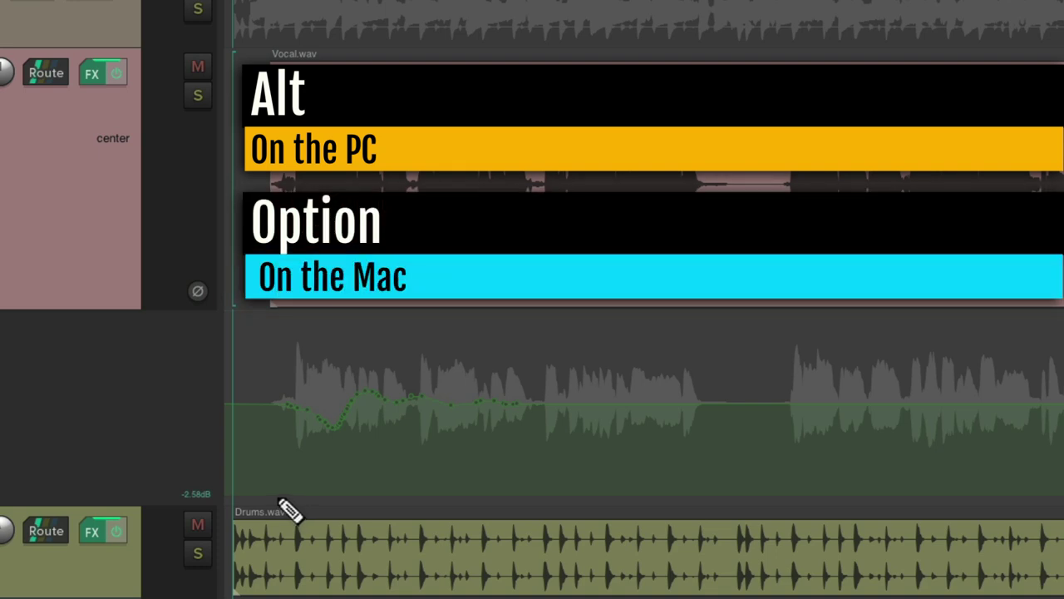
# Step: Create an automation item over the opening phrases on the Vocal track's Volume envelope, try moving it along the timeline, and undo the move
pyautogui.moveTo(281, 504); pyautogui.dragTo(707, 501)
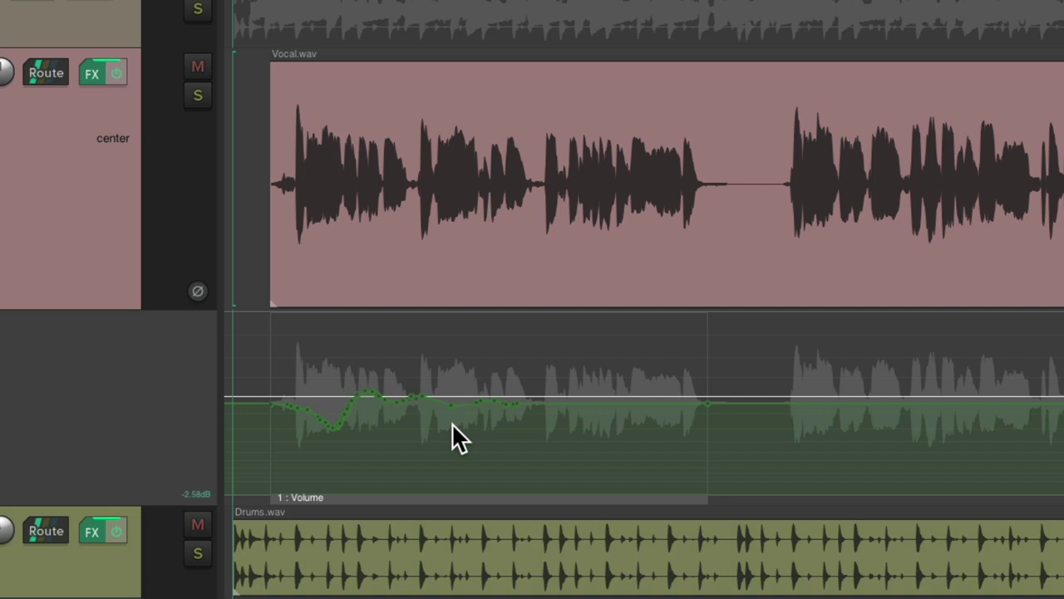
pyautogui.moveTo(422, 497); pyautogui.dragTo(584, 494)
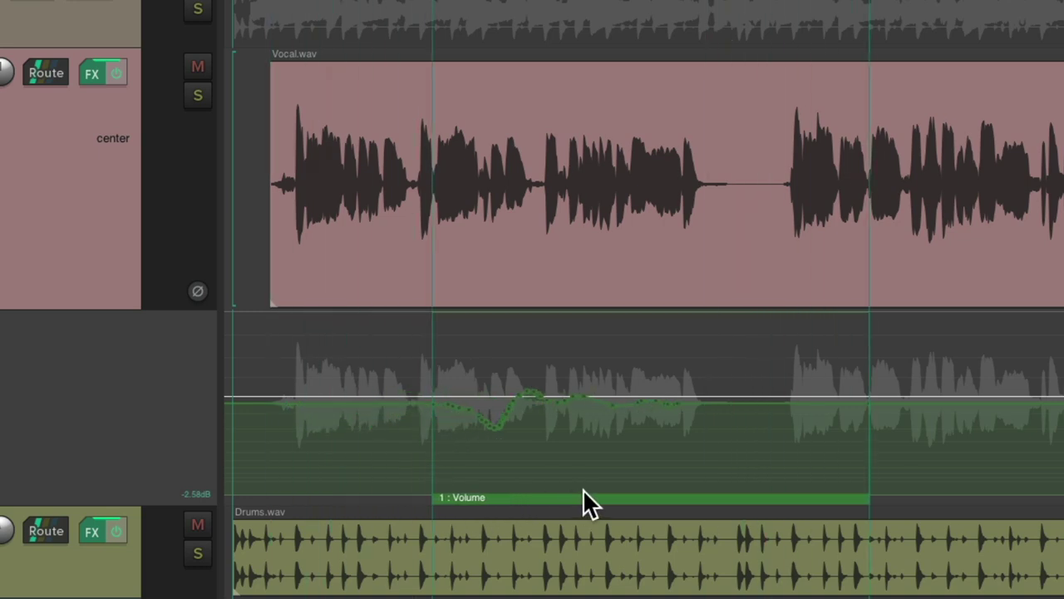
pyautogui.hotkey('ctrl', 'z')
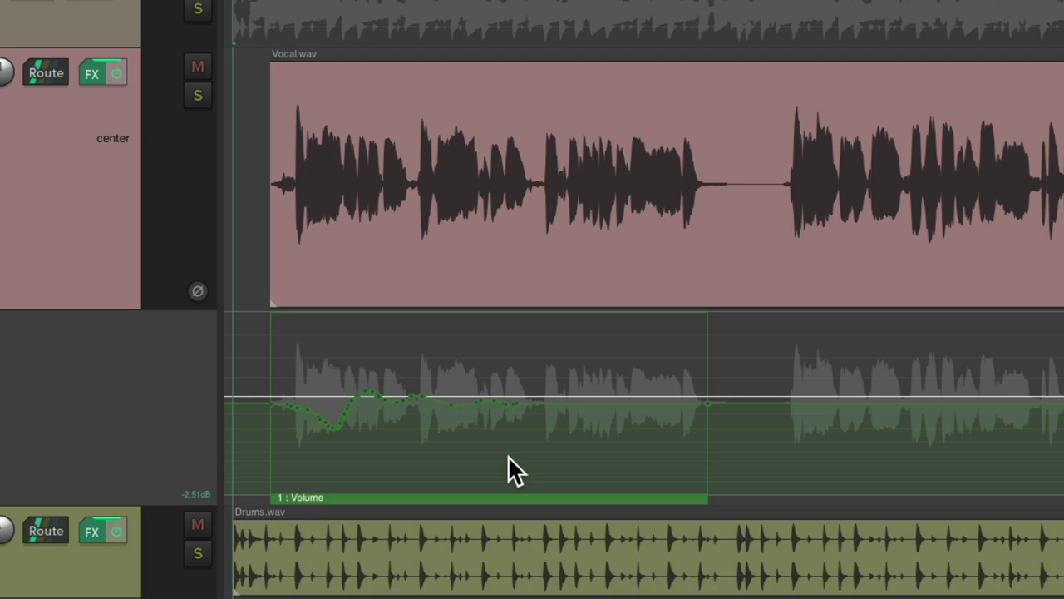
# Step: Create a second, slightly longer automation item overlapping the first on the Volume envelope, try a freehand curve in it, and undo the curve
pyautogui.moveTo(248, 504); pyautogui.dragTo(742, 504)
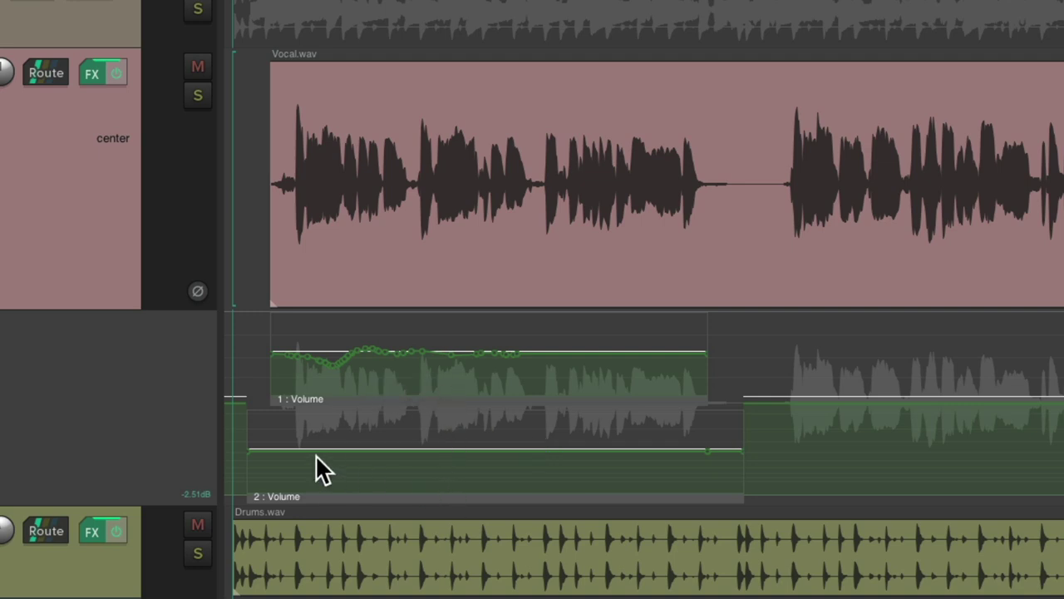
pyautogui.moveTo(306, 452); pyautogui.dragTo(513, 449)
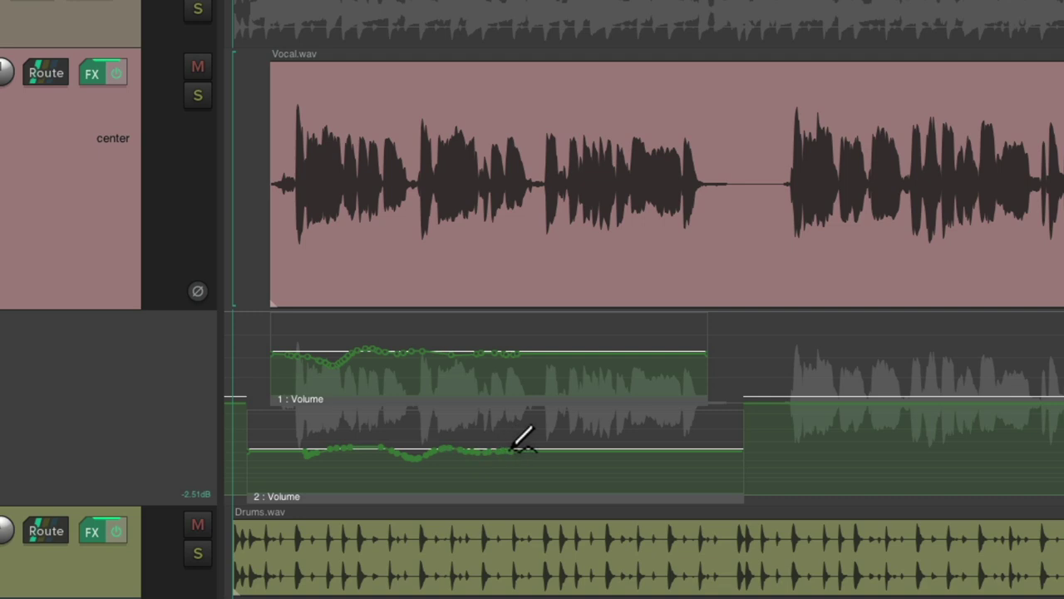
pyautogui.hotkey('ctrl', 'z')
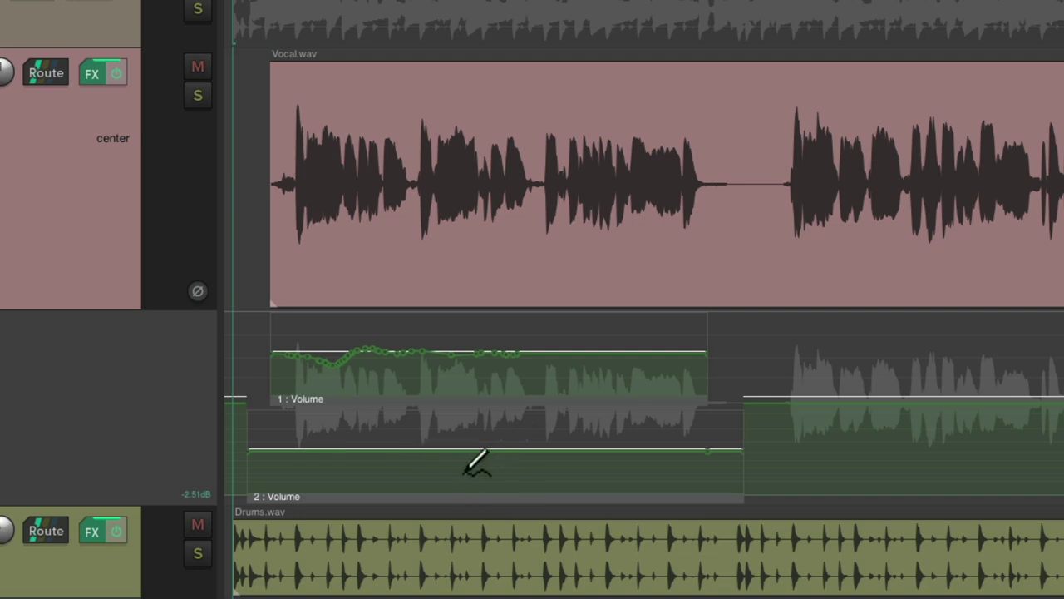
# Step: Add three points to the second automation item, pull the middle one down into a V-shaped dip, and play it back
pyautogui.click(301, 450)
pyautogui.click(370, 450)
pyautogui.click(453, 450)
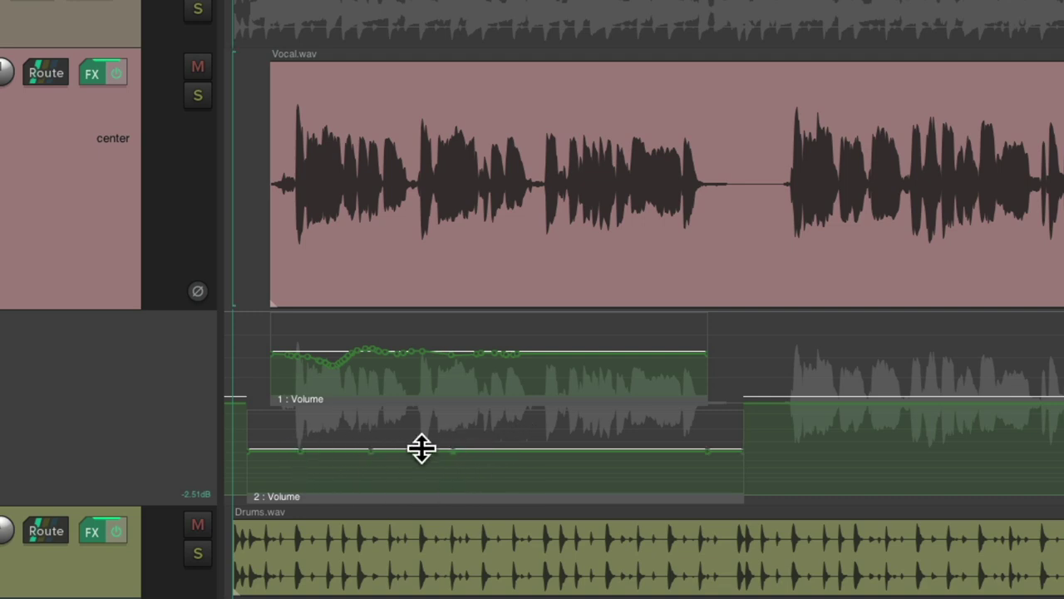
pyautogui.moveTo(371, 450); pyautogui.dragTo(373, 553)
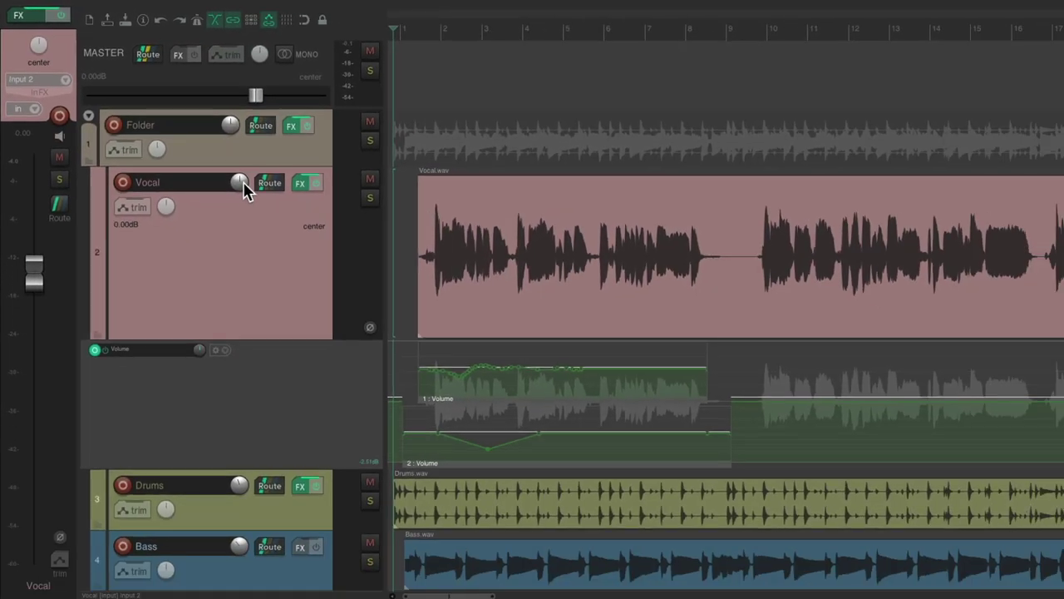
pyautogui.press('space')
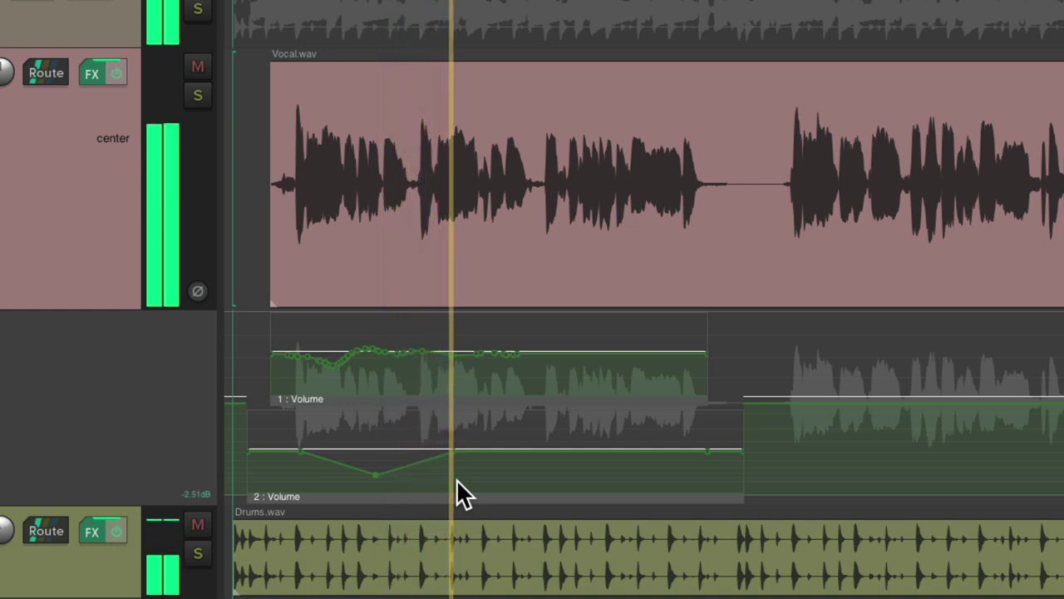
pyautogui.press('space')
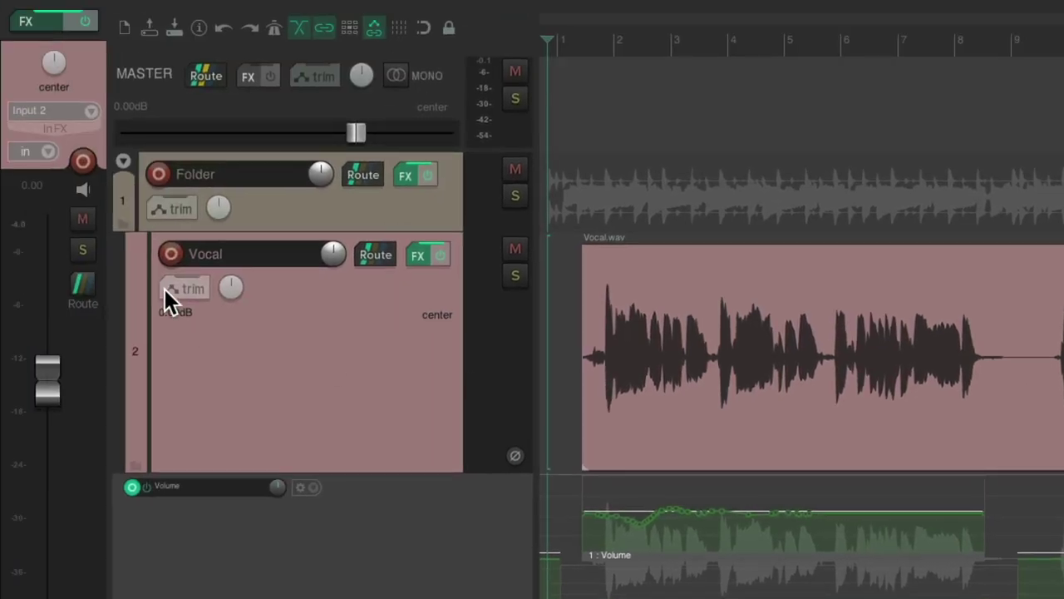
# Step: Switch the Vocal track's automation mode to Read, close its envelopes window, and play back the two overlapping automation items
pyautogui.click(165, 288)
pyautogui.click(671, 234)
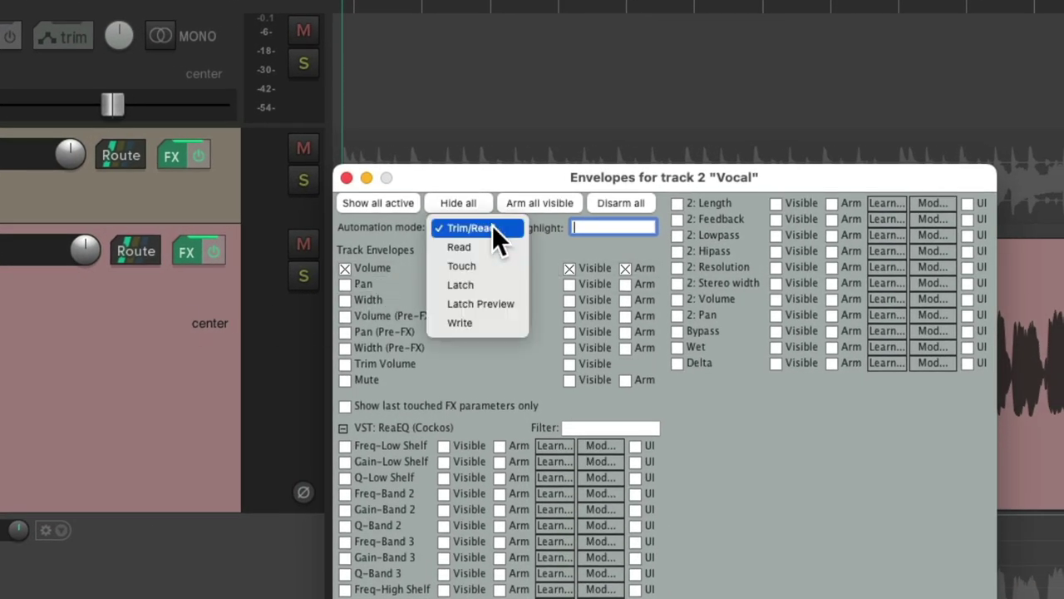
pyautogui.click(489, 243)
pyautogui.press('Escape')
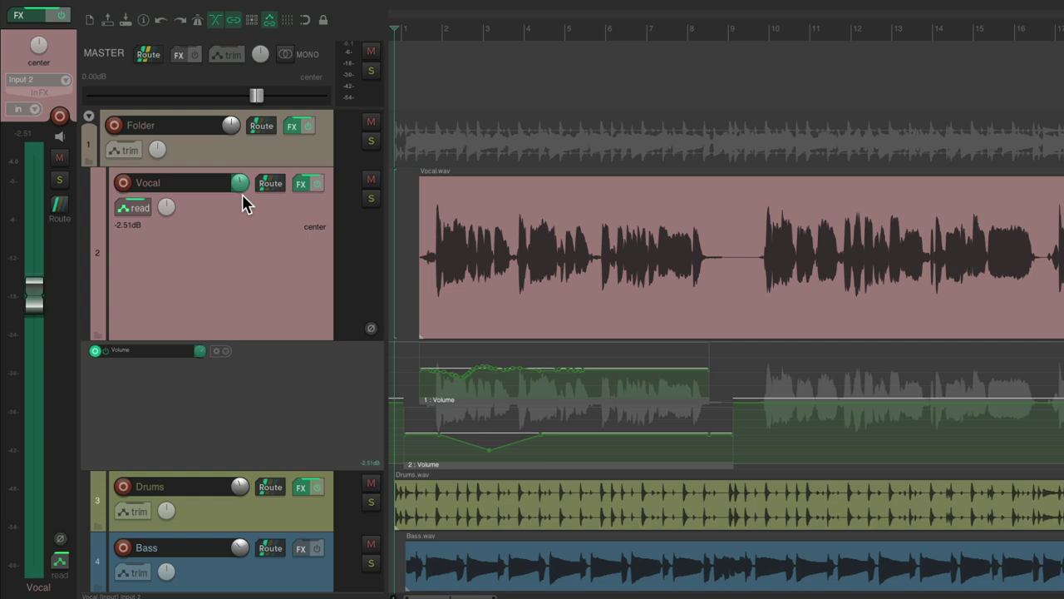
pyautogui.press('space')
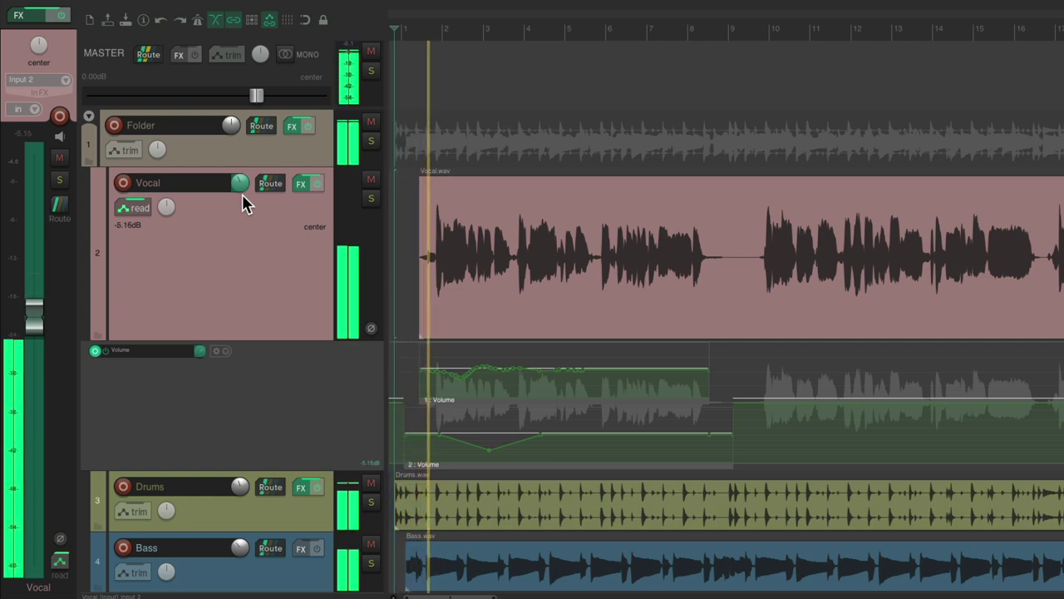
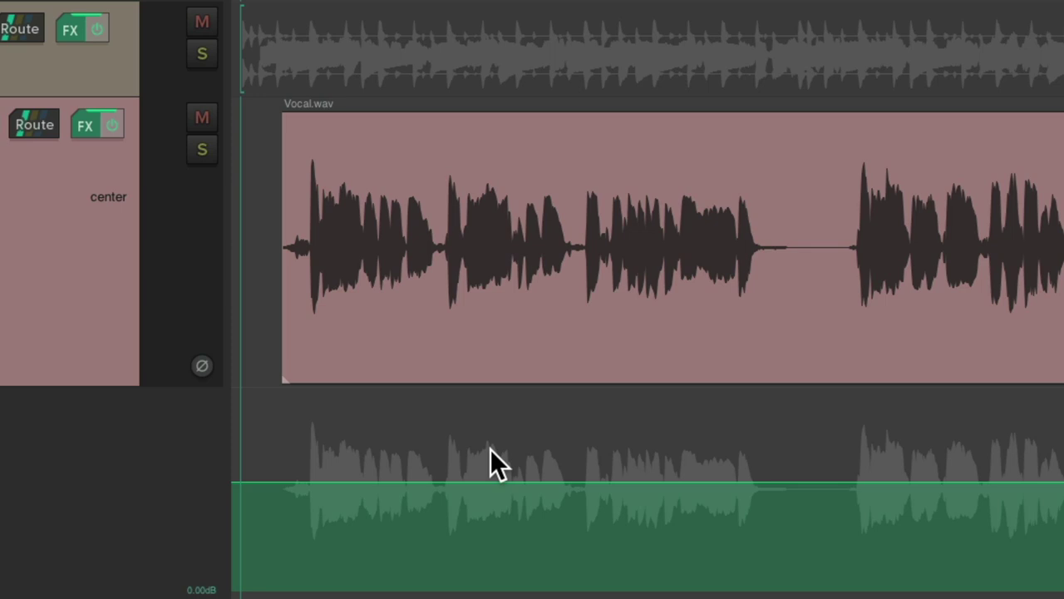
# Step: Try a flat volume dip in the Vocal track's envelope over the first loud word, play it back, and undo the dip
pyautogui.scroll(5, 301, 449)
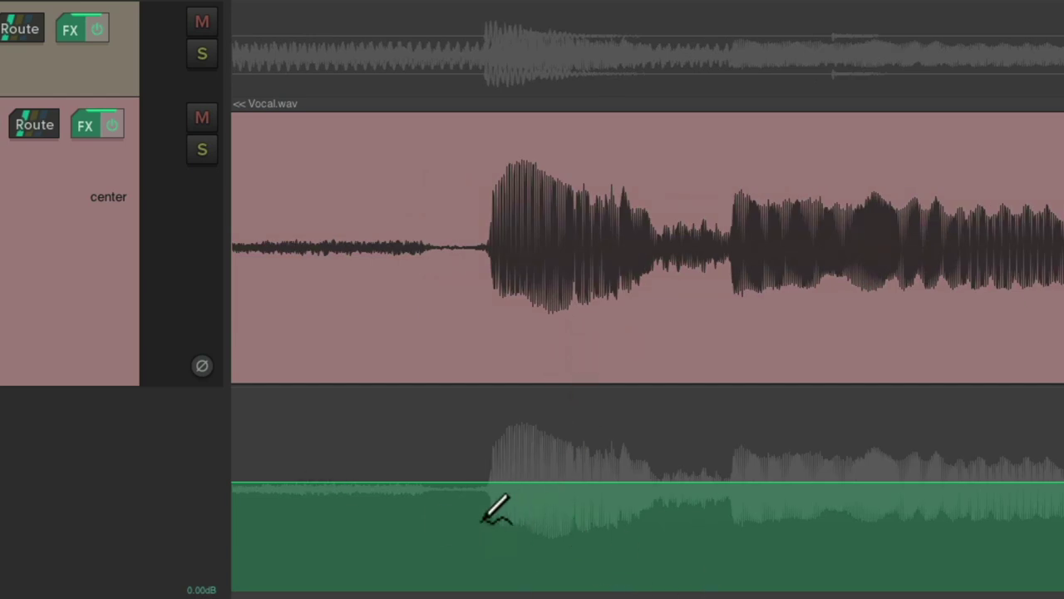
pyautogui.moveTo(467, 490); pyautogui.dragTo(657, 496)
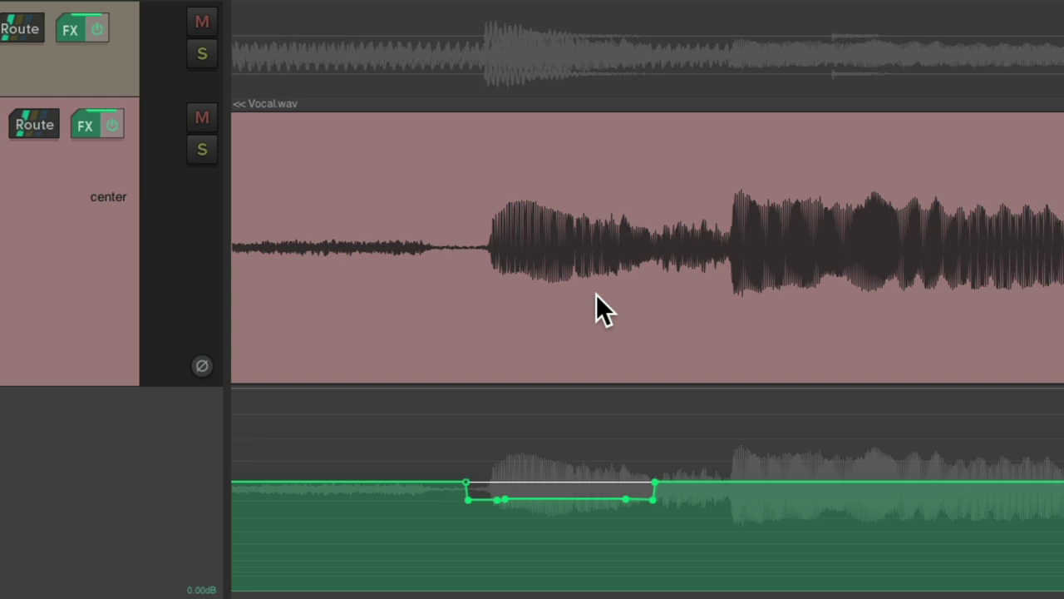
pyautogui.press('space')
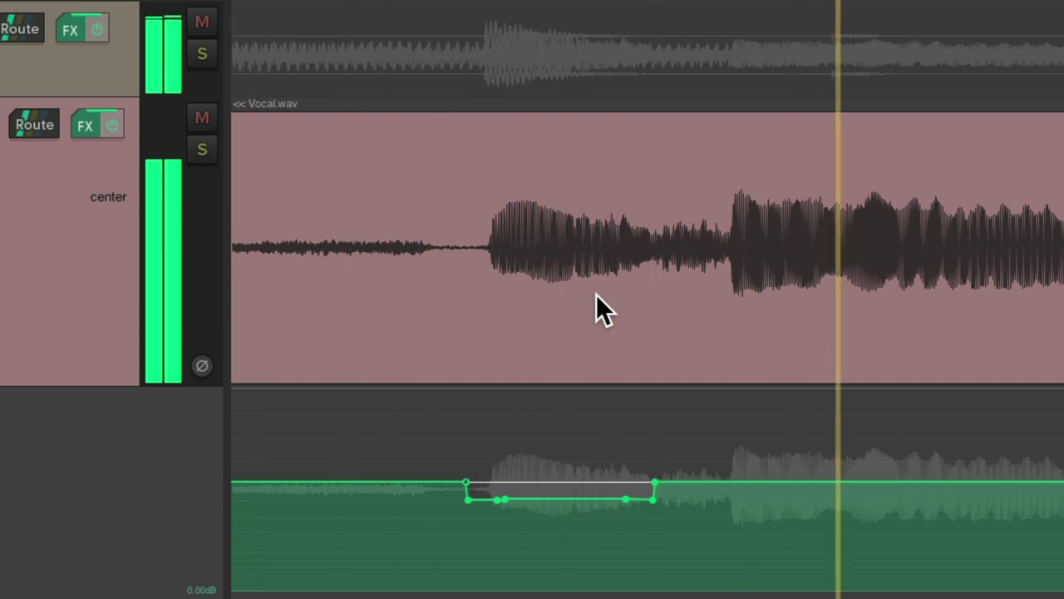
pyautogui.hotkey('ctrl', 'z')
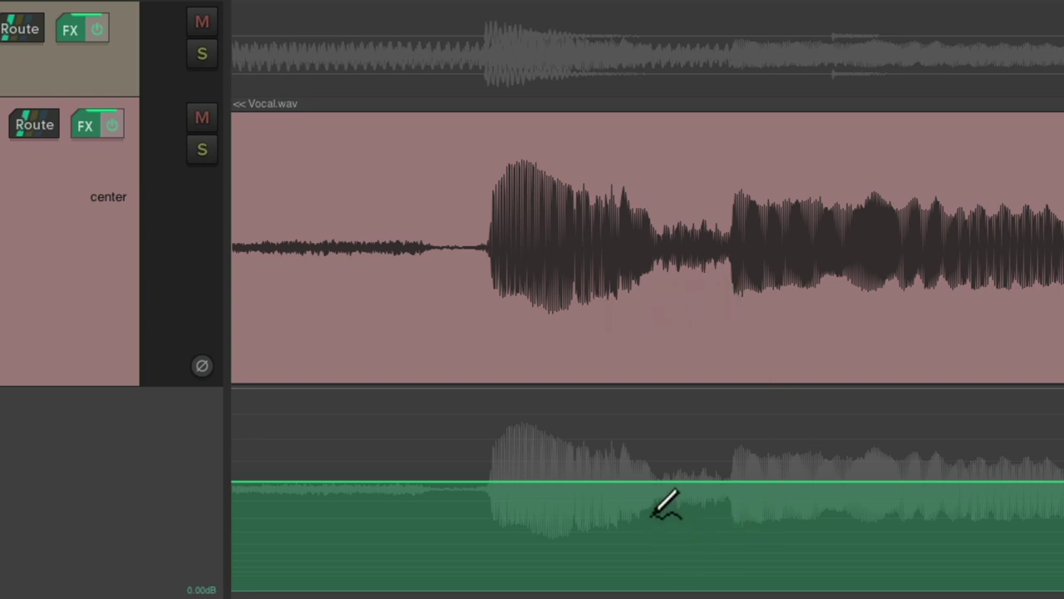
# Step: Draw a short flat volume dip in the Vocal track's envelope over the quiet breath between the first two loud words, and play it back
pyautogui.moveTo(653, 491)
pyautogui.mouseDown()
pyautogui.moveTo(736, 480)
pyautogui.moveTo(727, 492)
pyautogui.mouseUp()
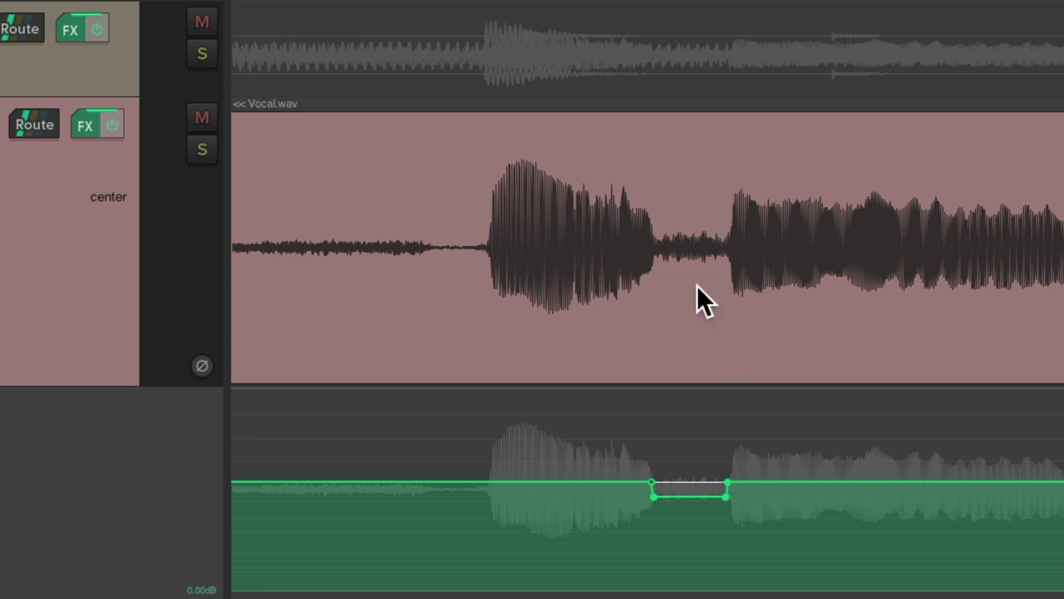
pyautogui.press('space')
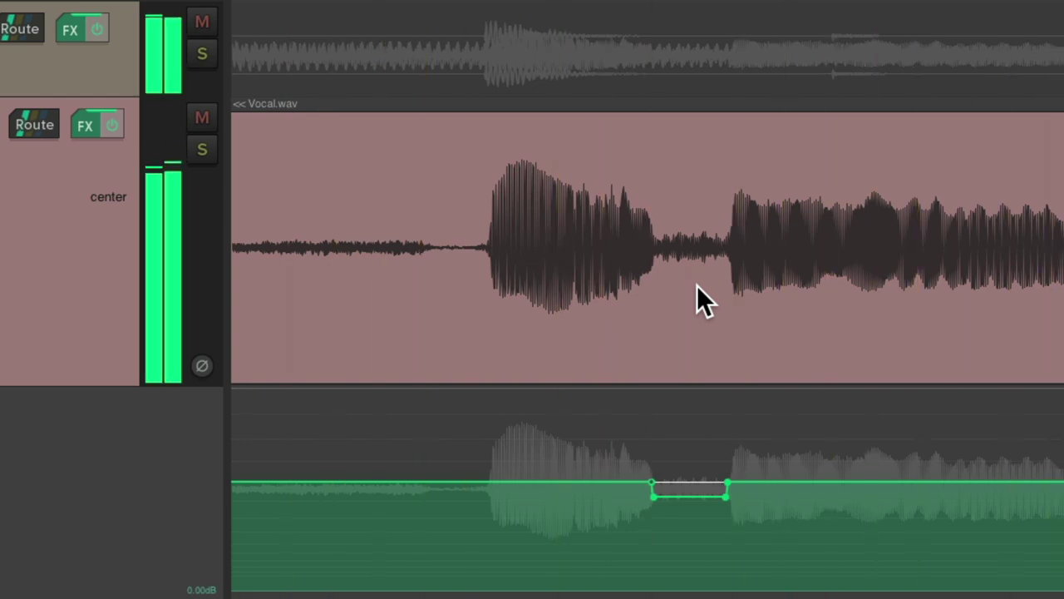
pyautogui.press('space')
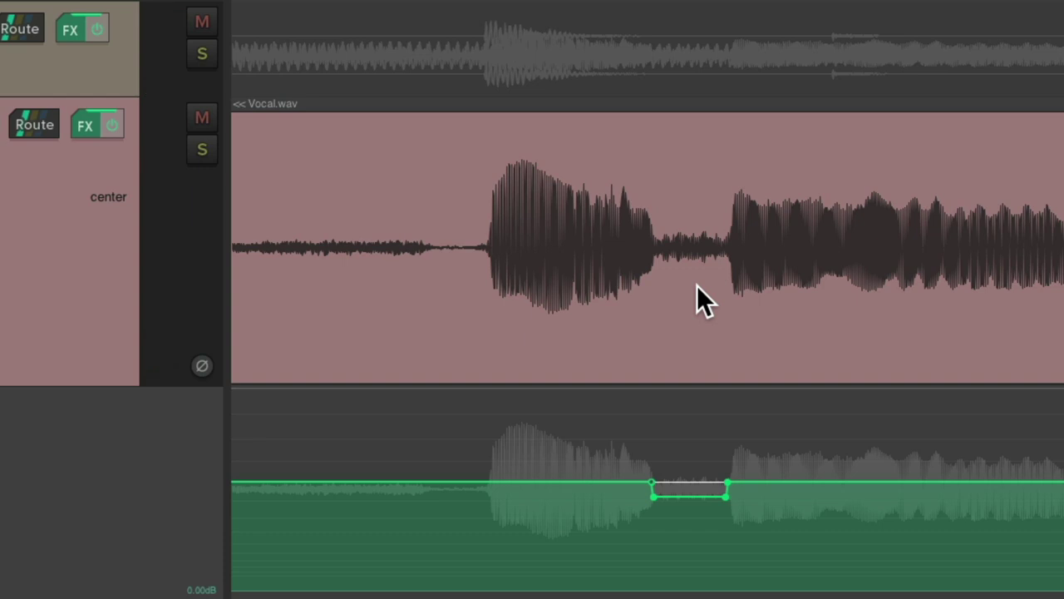